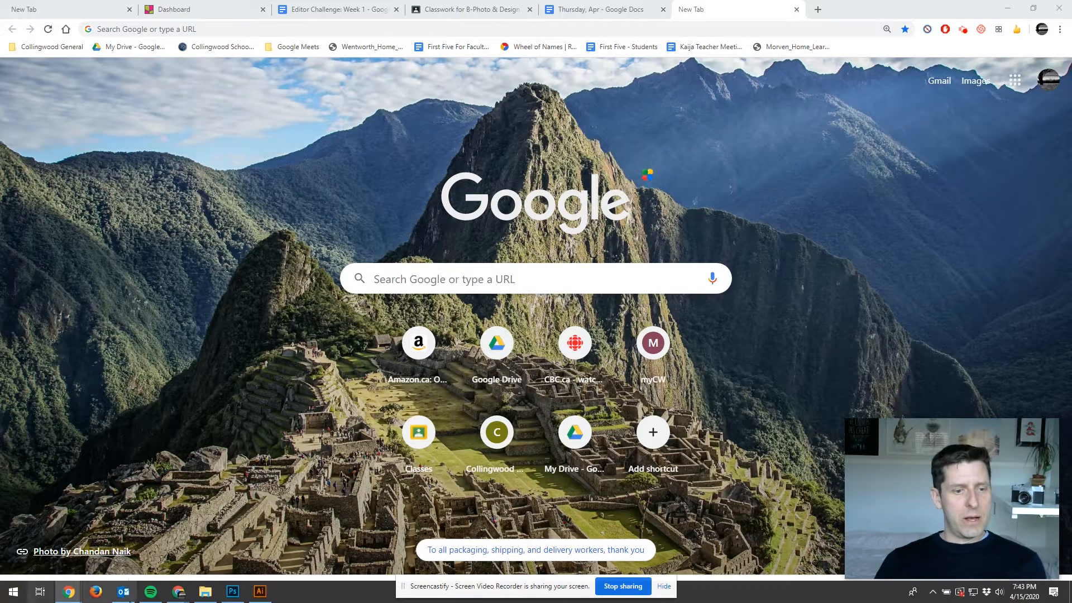
Switch to Illustrator and draw a solid black circle about 1.74 in wide in the artboard's upper middle area
left_click(264, 596)
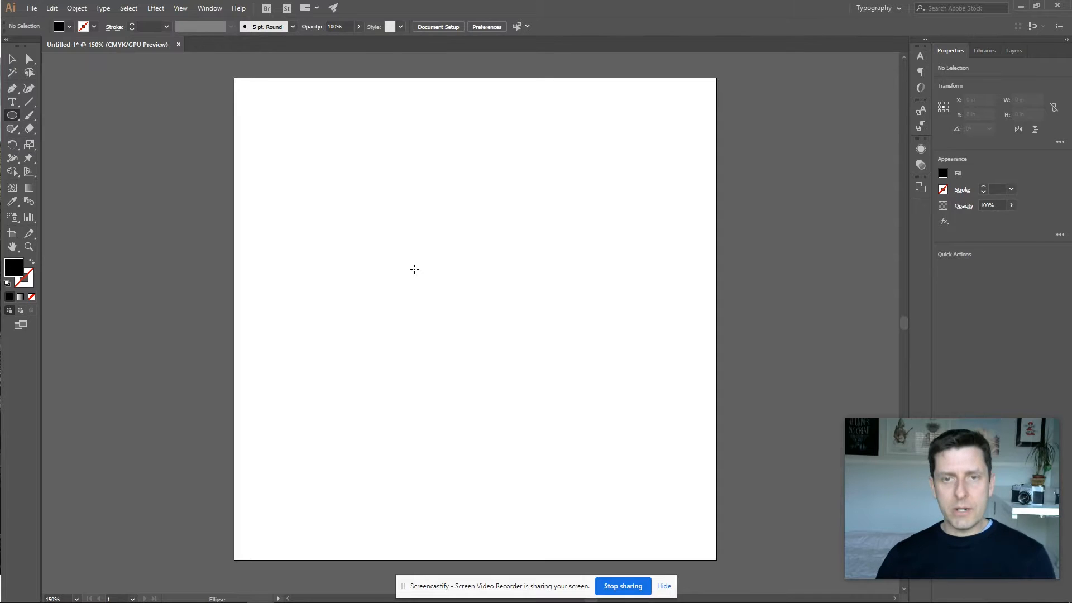
left_click_drag(15, 123, 78, 146)
left_click_drag(393, 199, 444, 304)
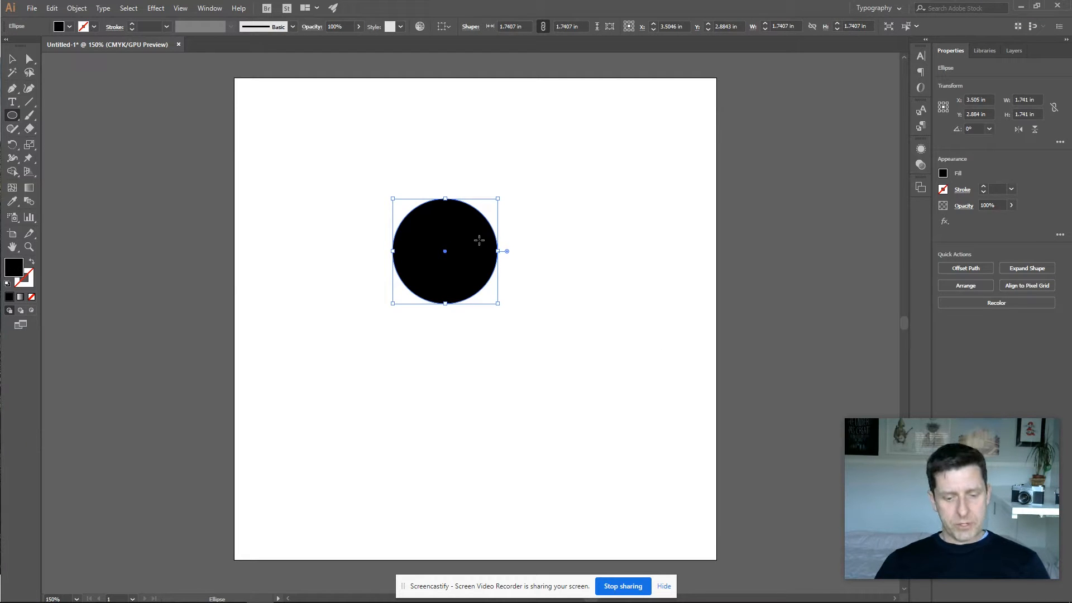
Move the black circle near the artboard's centre and scale it down proportionally to about 1.23 in wide
key("v")
left_click_drag(476, 238, 501, 304)
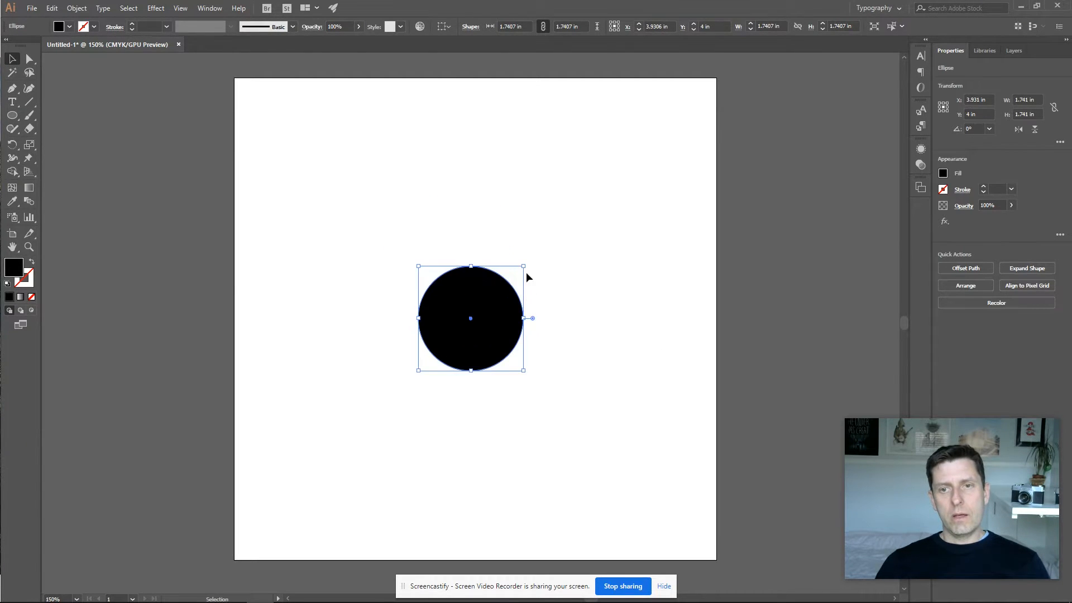
left_click_drag(523, 266, 504, 281)
left_click(540, 272)
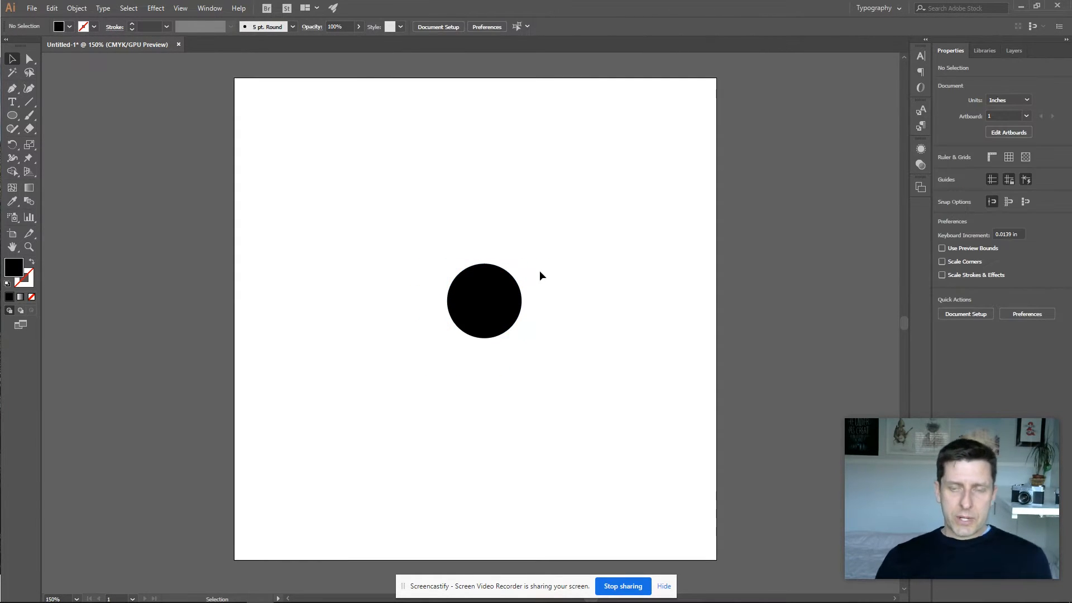
left_click(467, 318)
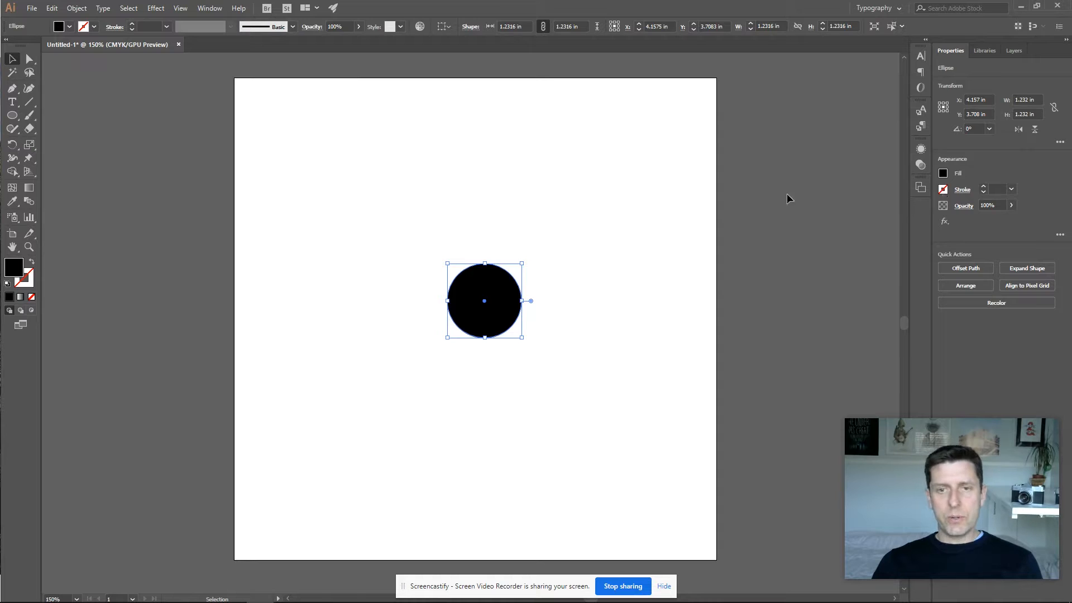
left_click(561, 226)
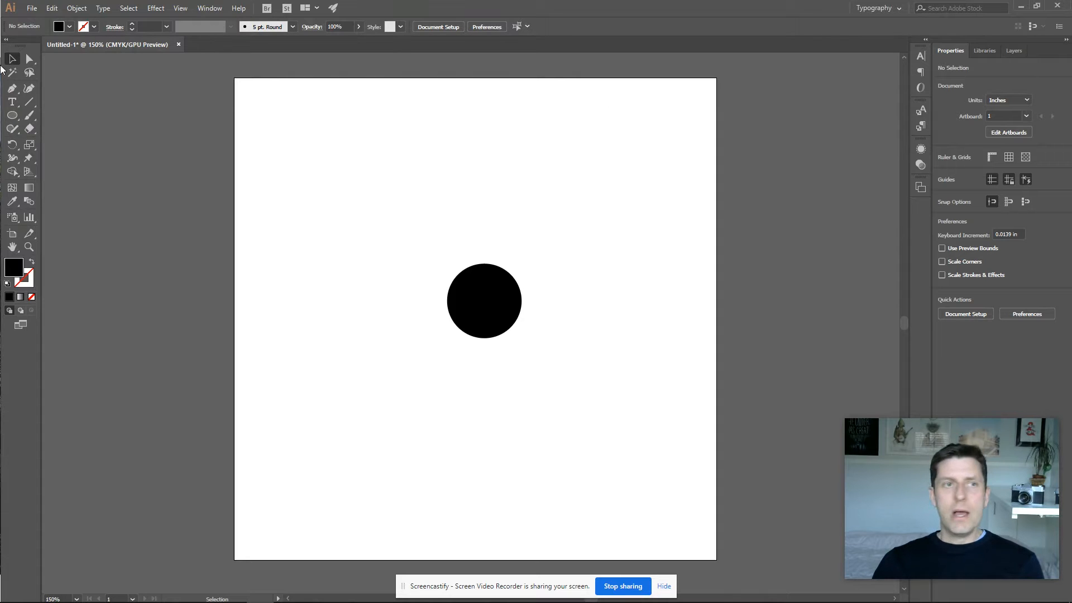
With nothing selected, set the fill to none and the stroke colour to black
left_click(70, 27)
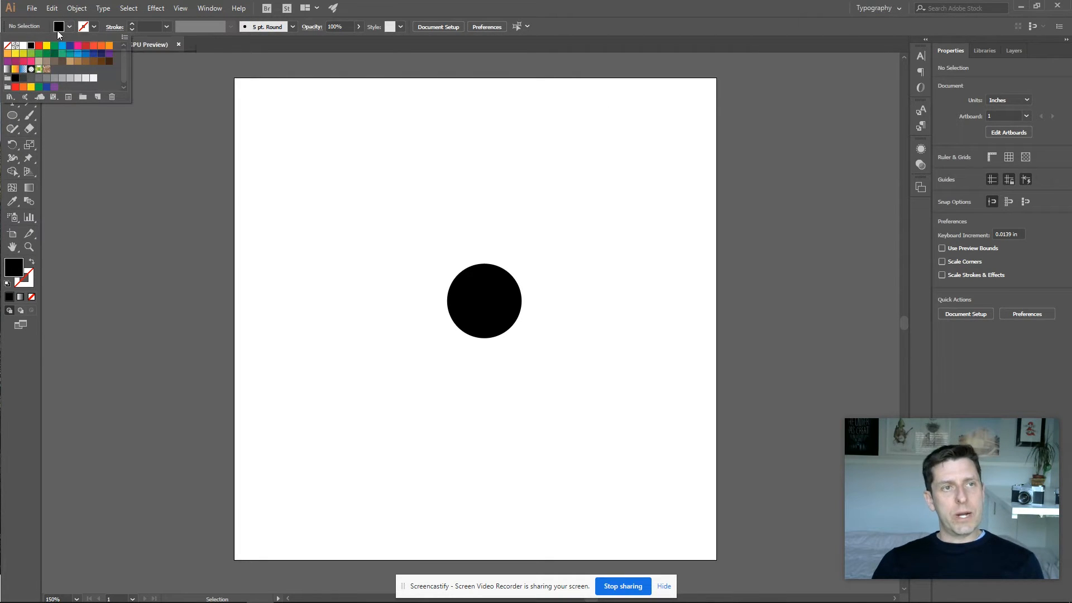
left_click(7, 45)
left_click(95, 26)
left_click(95, 26)
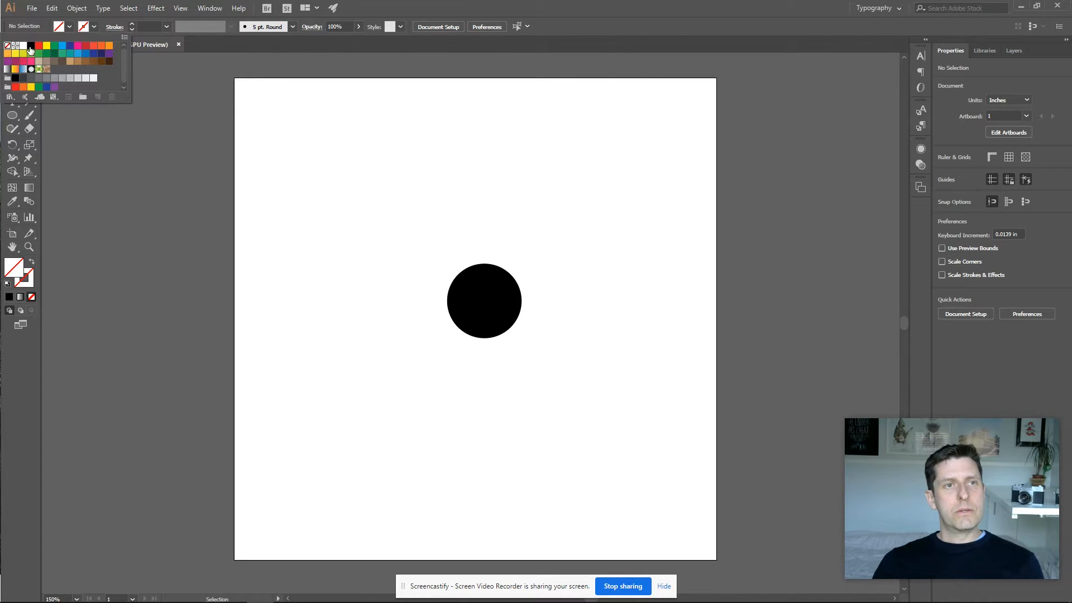
left_click(30, 46)
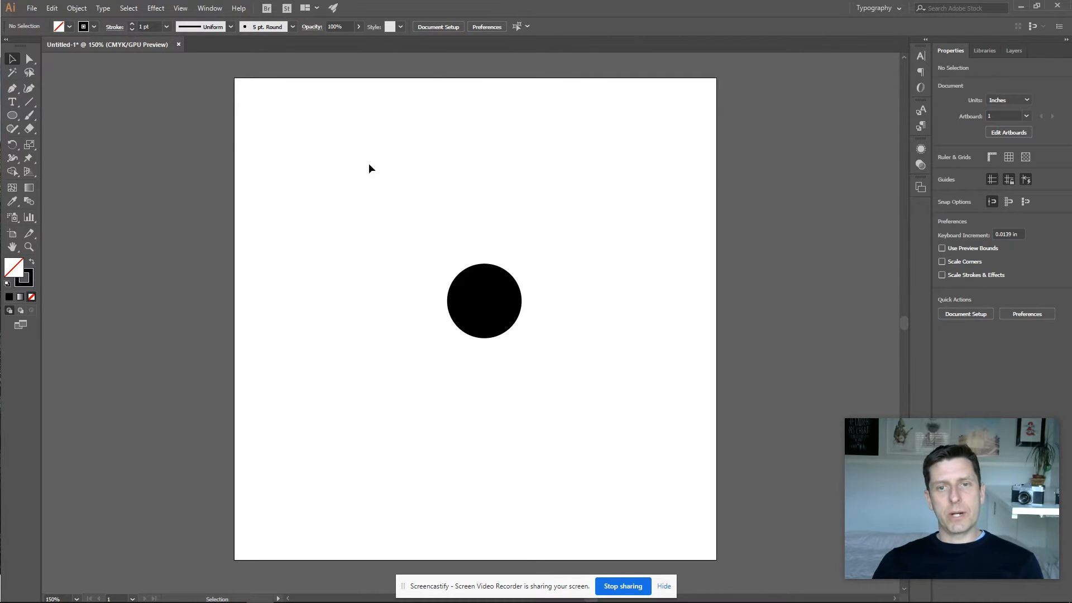
Draw an unfilled circle about 3.96 in wide around the black circle and nudge it roughly concentric with it
left_click_drag(384, 188, 430, 246)
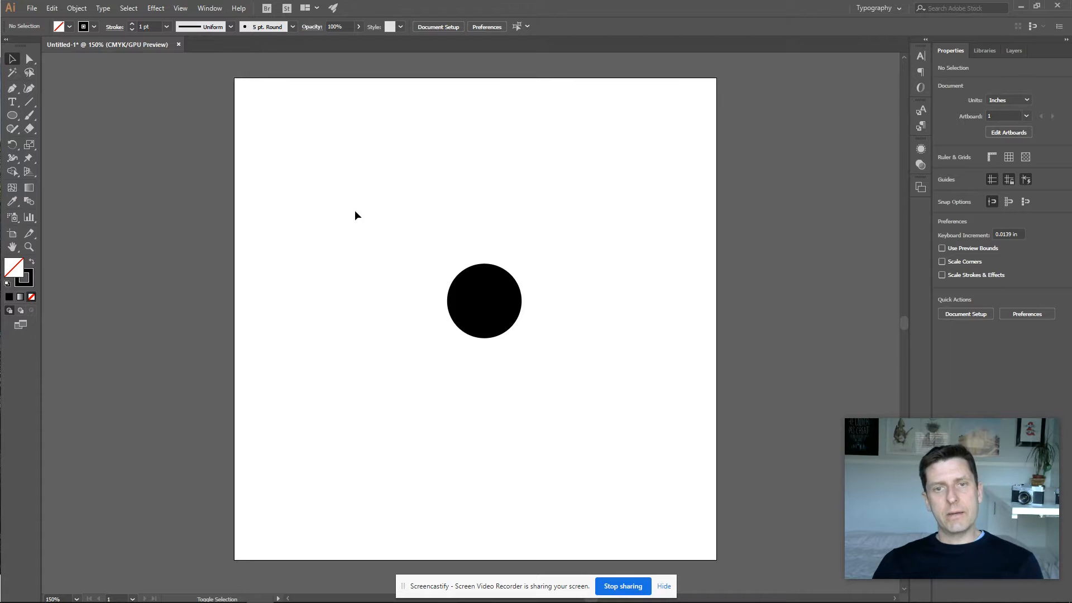
left_click(12, 115)
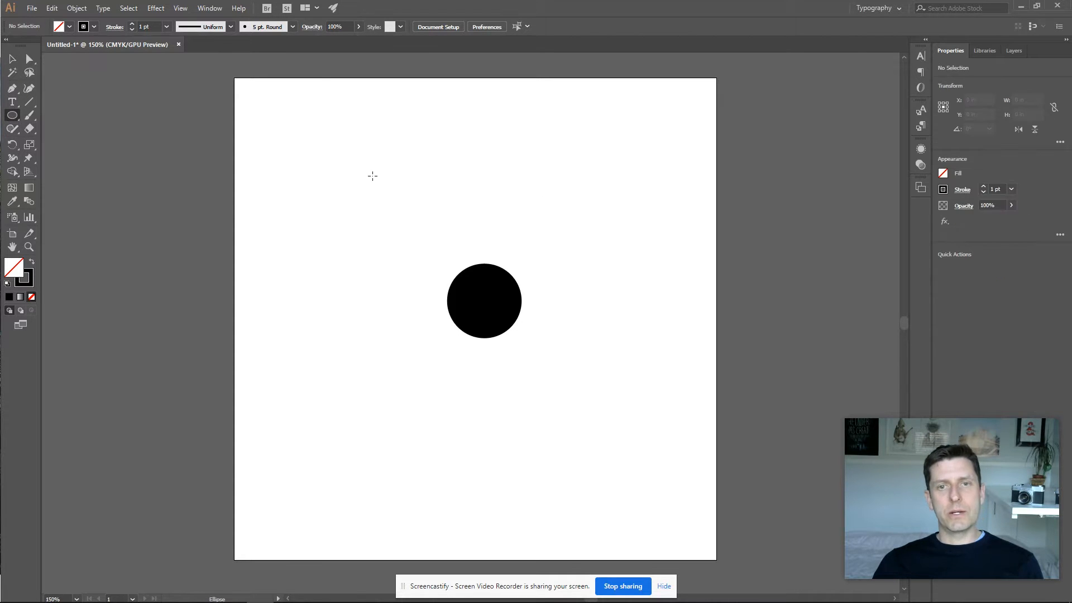
left_click_drag(383, 168, 622, 403)
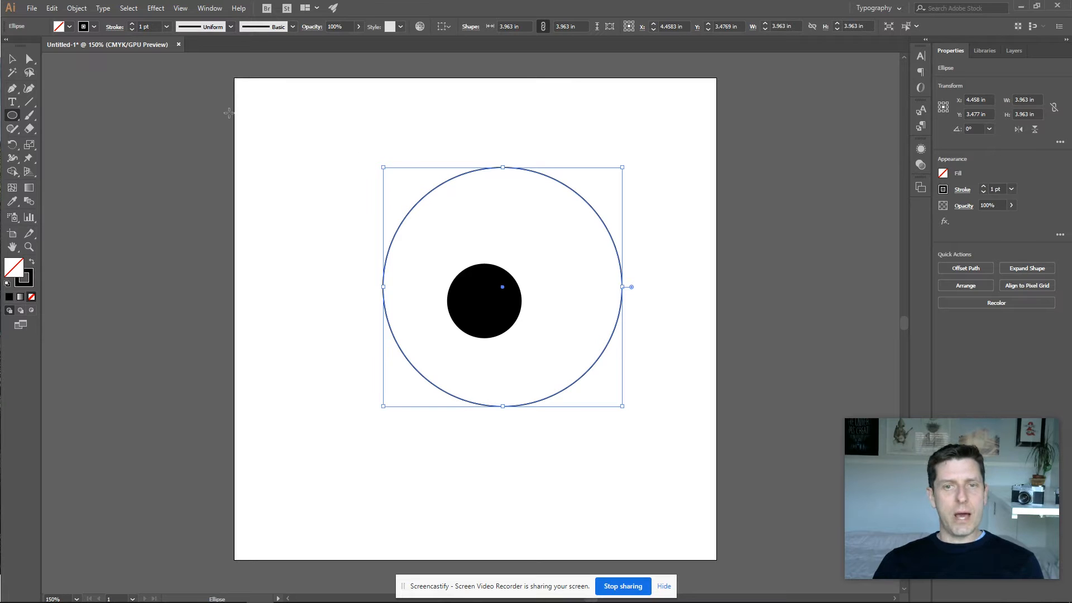
key("v")
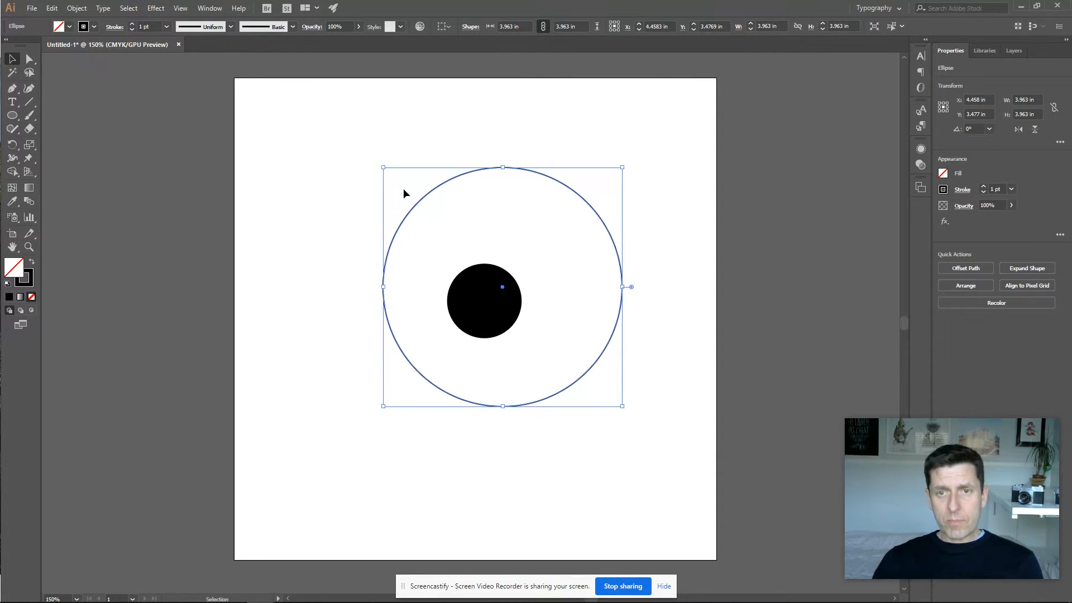
key("shift+Left")
key("shift+Left")
key("shift+Down")
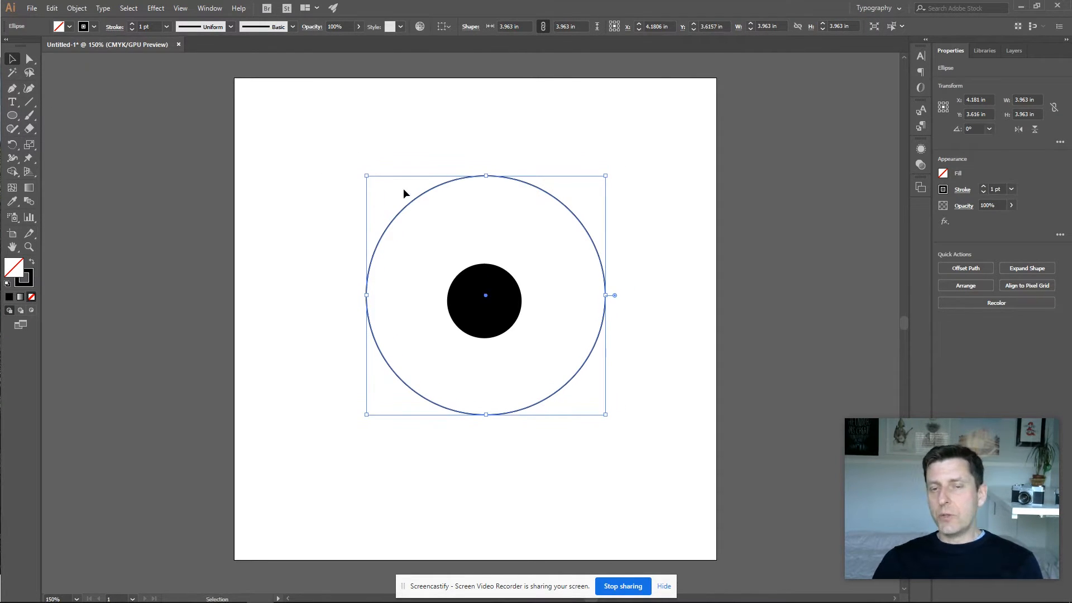
left_click(567, 156)
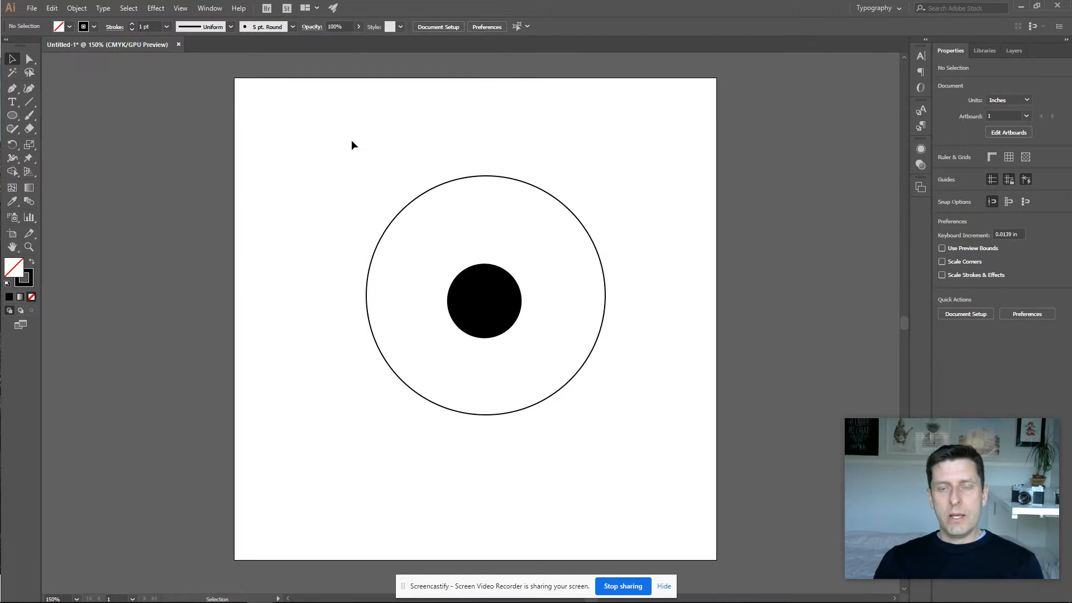
Select both circles and align their centres horizontally
left_click_drag(337, 152, 632, 470)
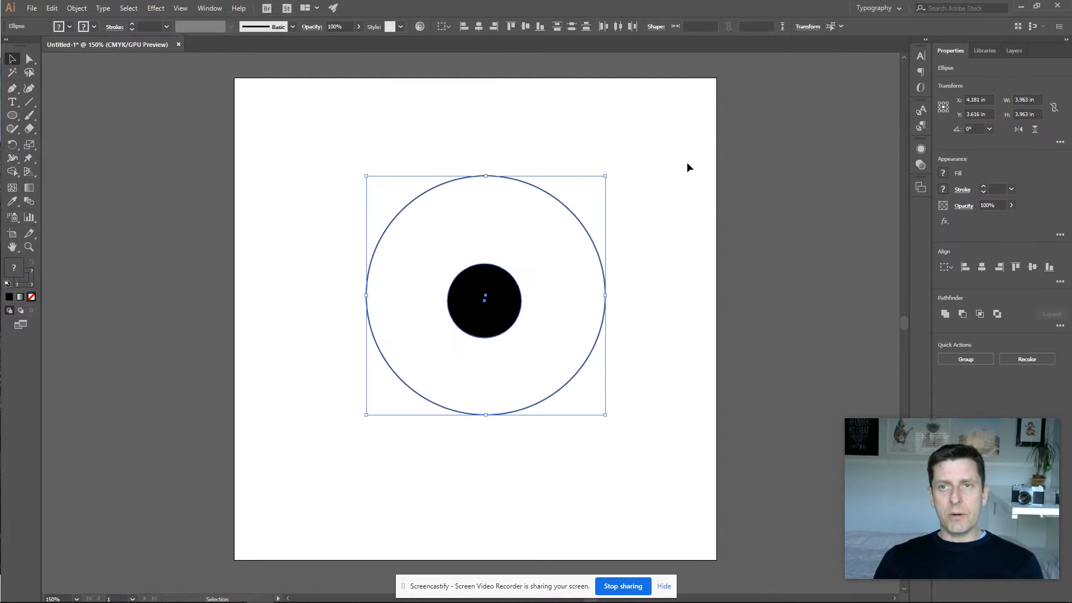
left_click(481, 28)
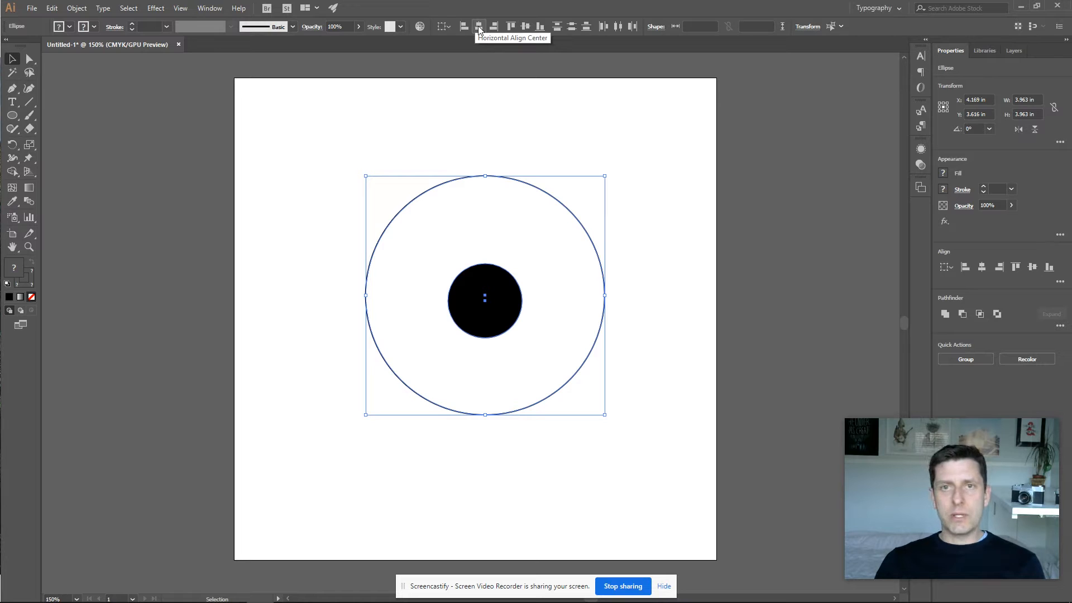
left_click(426, 109)
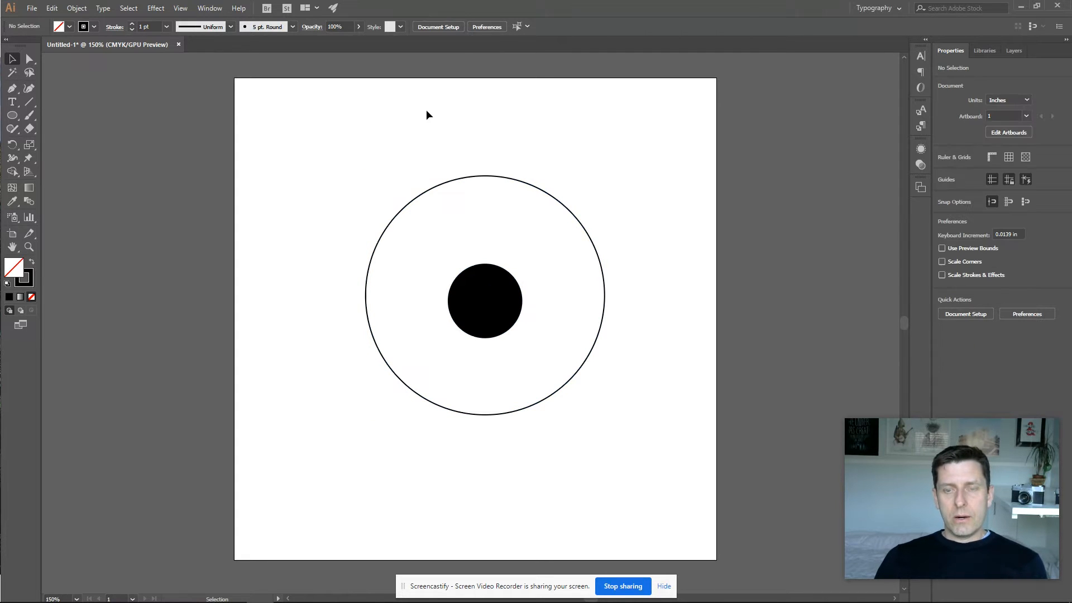
Give the large outer circle a dashed stroke with a weight of 100 pt
left_click(540, 186)
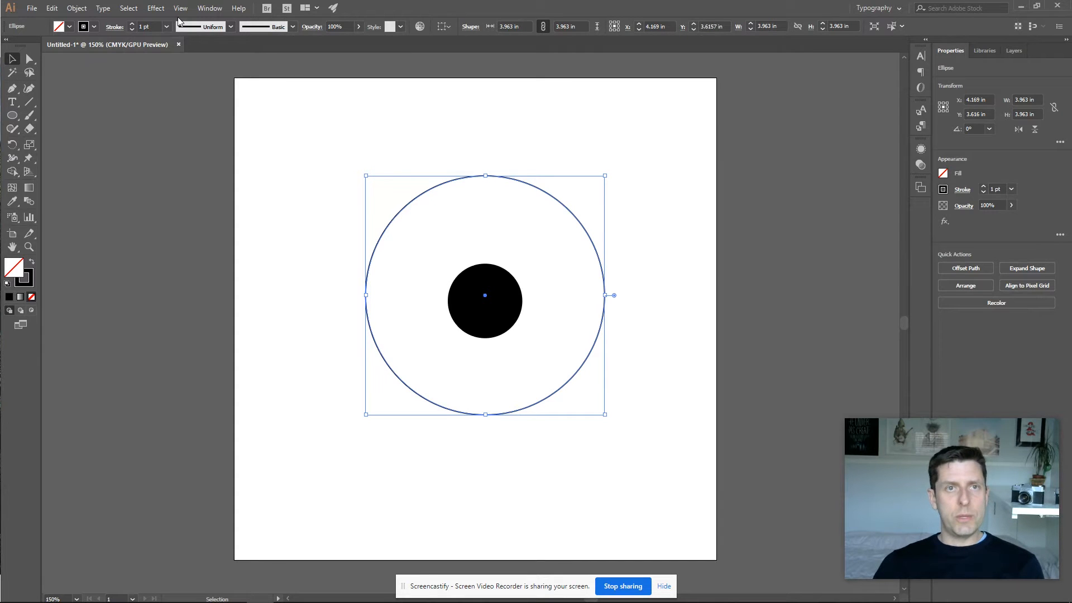
left_click(209, 7)
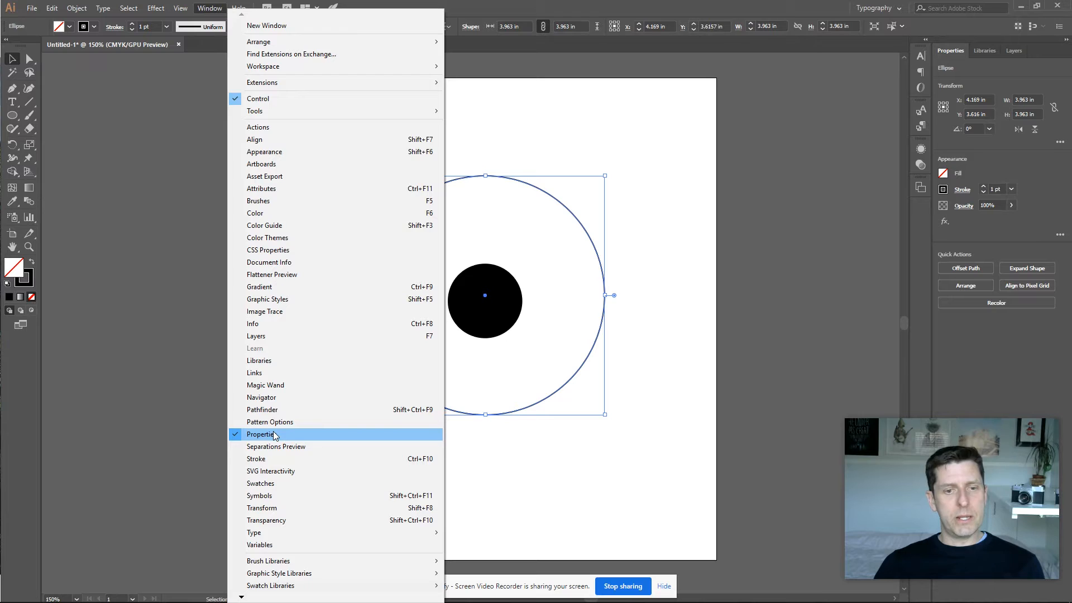
left_click(670, 5)
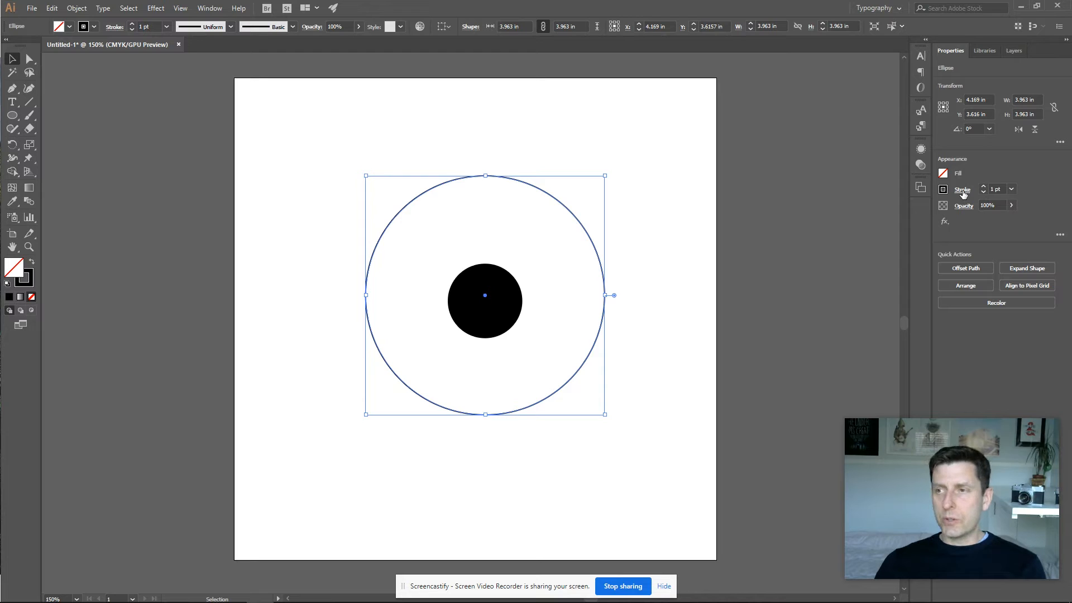
left_click(963, 191)
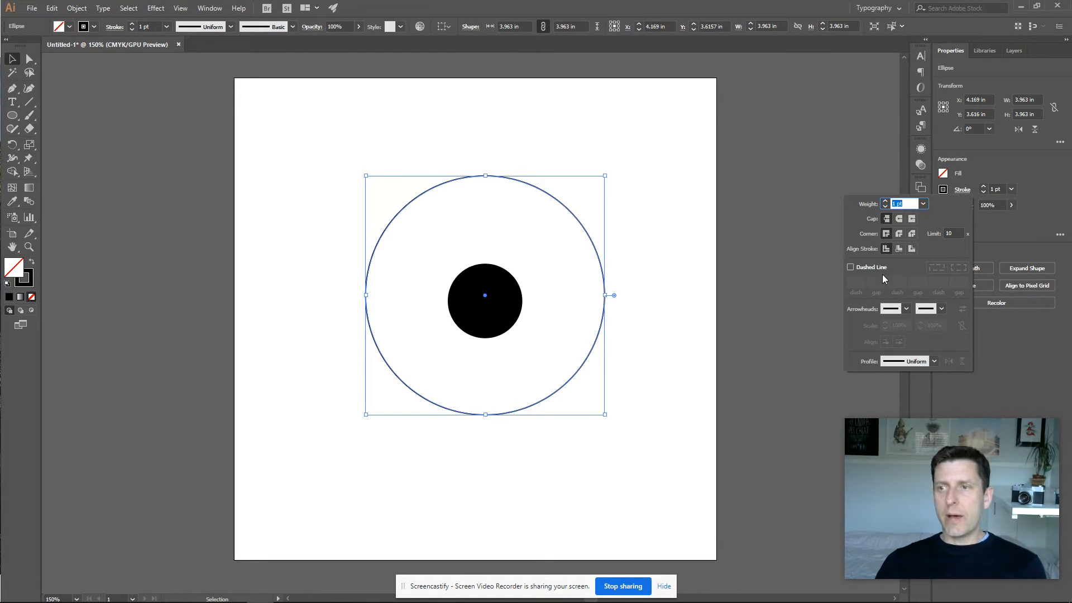
left_click(850, 268)
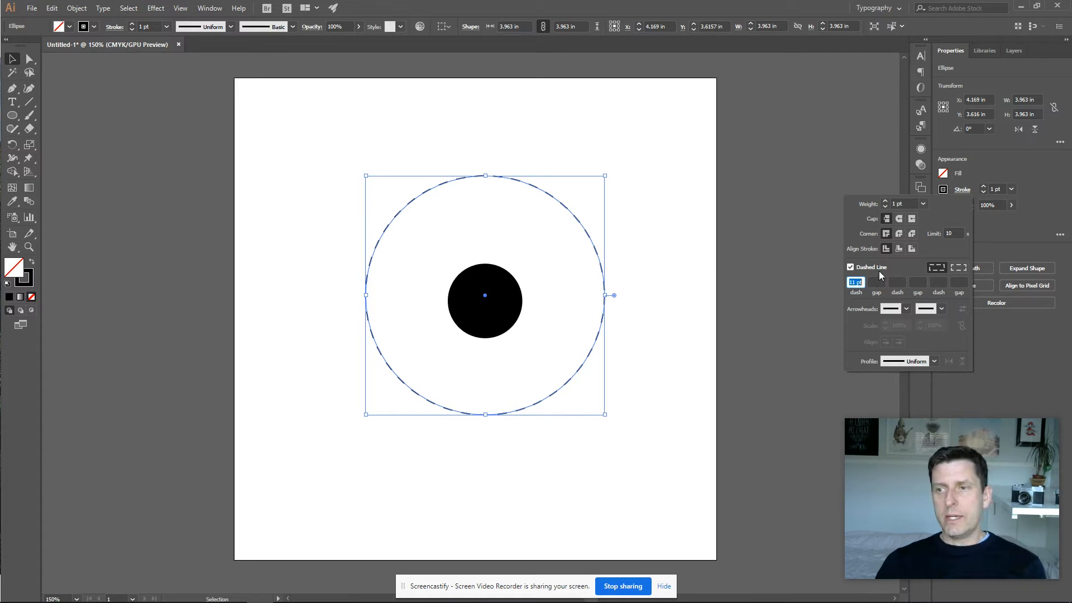
double_click(896, 203)
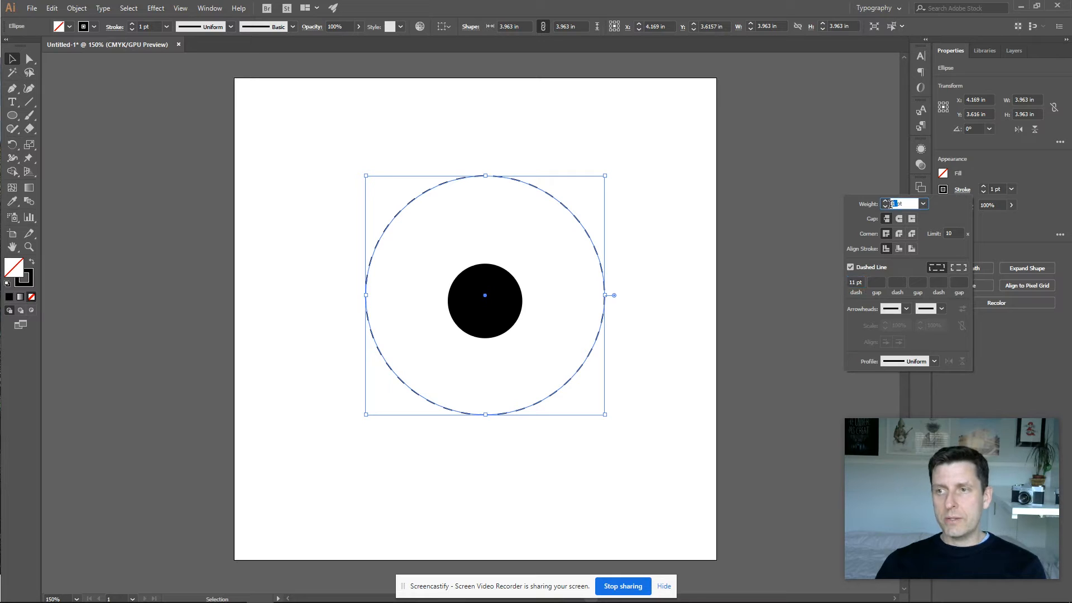
type("100")
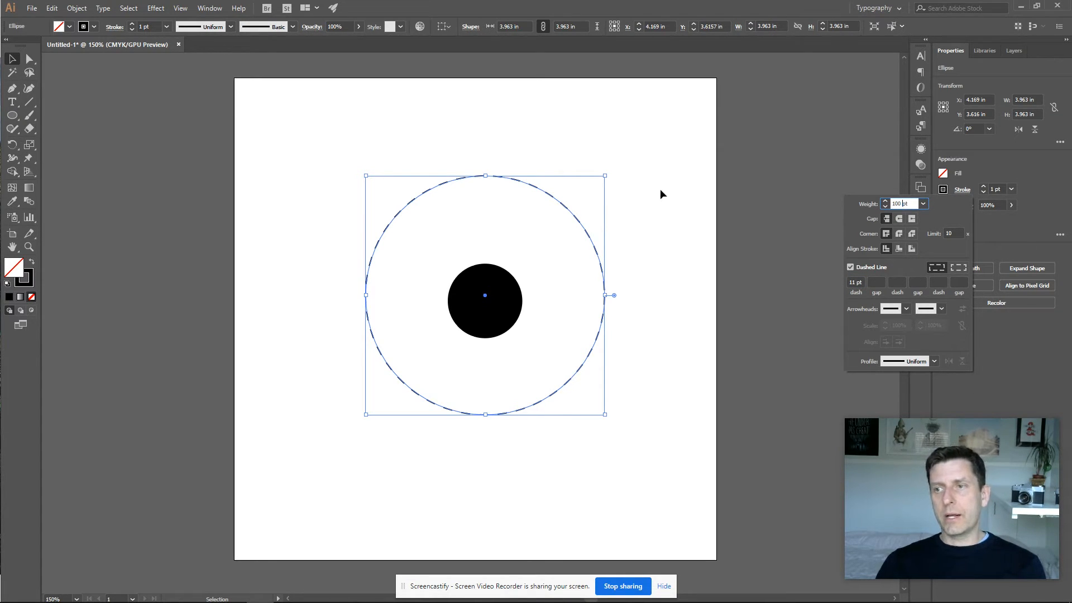
key("Return")
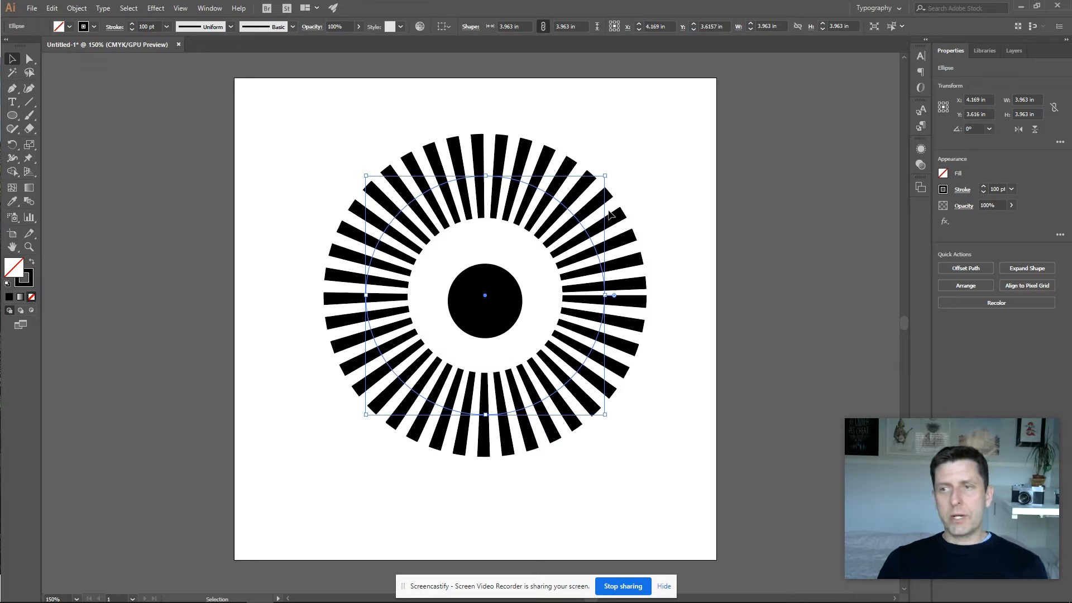
Increase the outer circle's dashed stroke weight to 170 pt, extending the rays toward the black circle
left_click(963, 191)
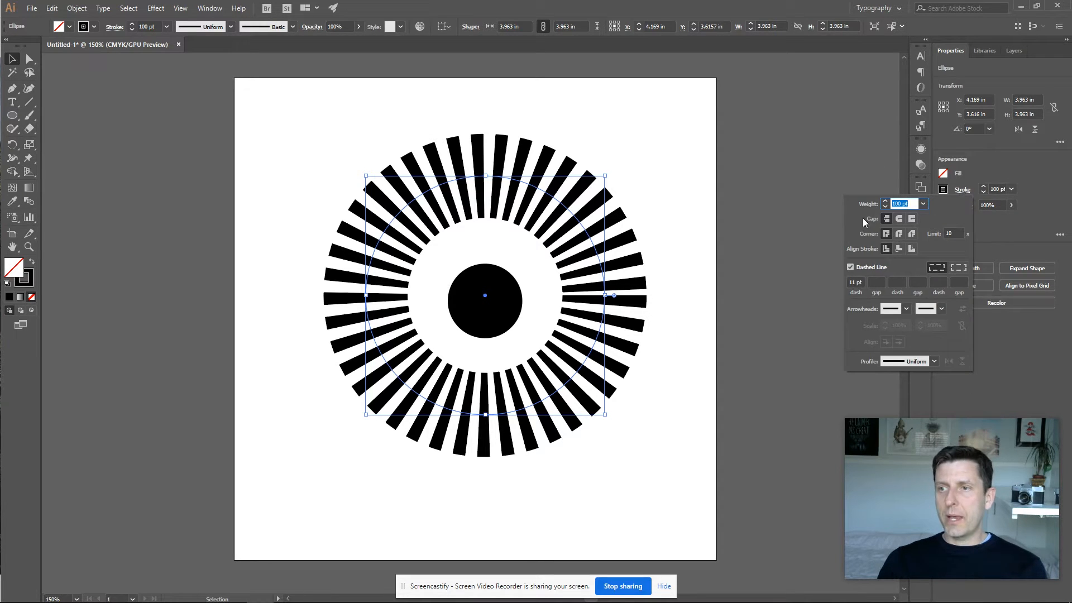
key("Up")
key("Up")
key("Up")
key("Up")
key("Up")
key("Up")
key("Up")
key("Up")
key("Up")
key("Up")
key("Up")
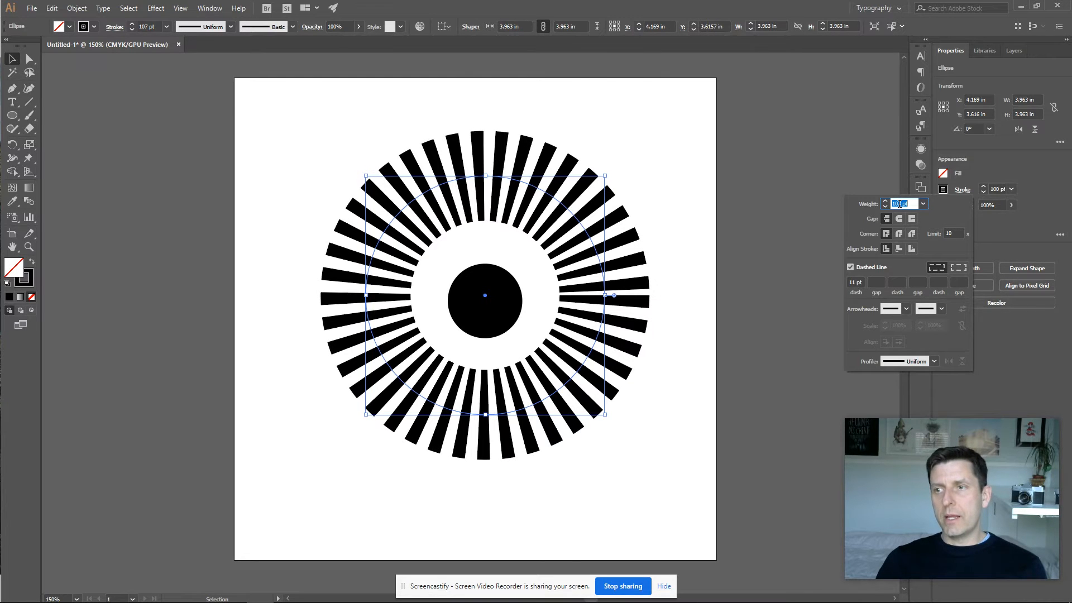
key("Up")
key("Up")
key("Up")
key("Up")
key("Up")
key("Up")
key("Up")
key("Up")
key("Up")
key("Up")
key("Up")
key("Up")
key("Up")
key("Up")
key("Up")
key("Up")
key("Up")
key("Up")
key("Up")
key("Up")
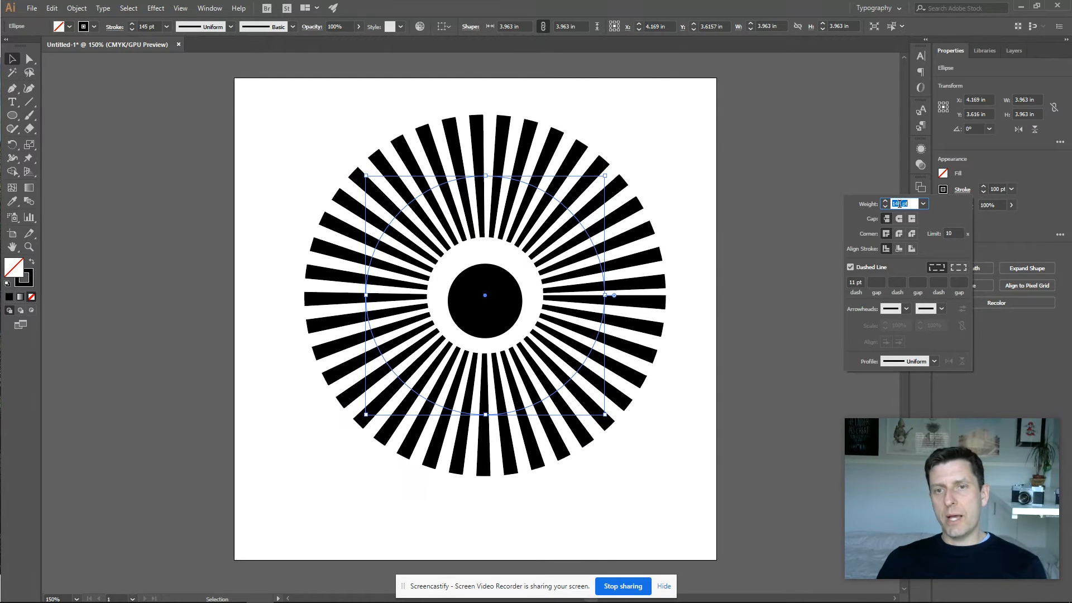
key("Up")
key("Up")
key("Up")
key("Up")
key("Up")
key("Up")
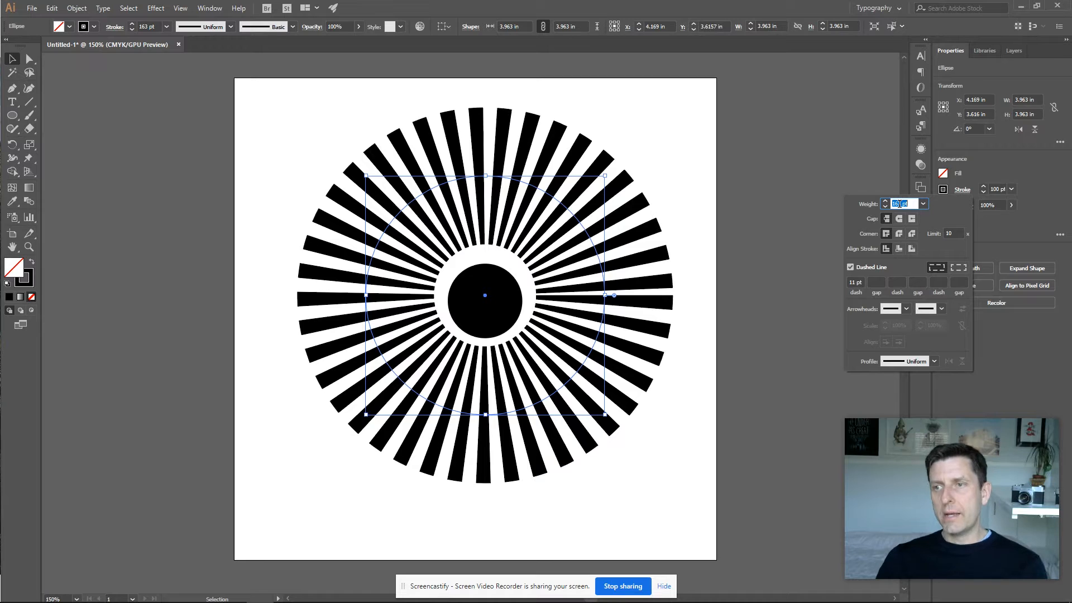
key("Up")
key("Up")
key("Up")
key("Up")
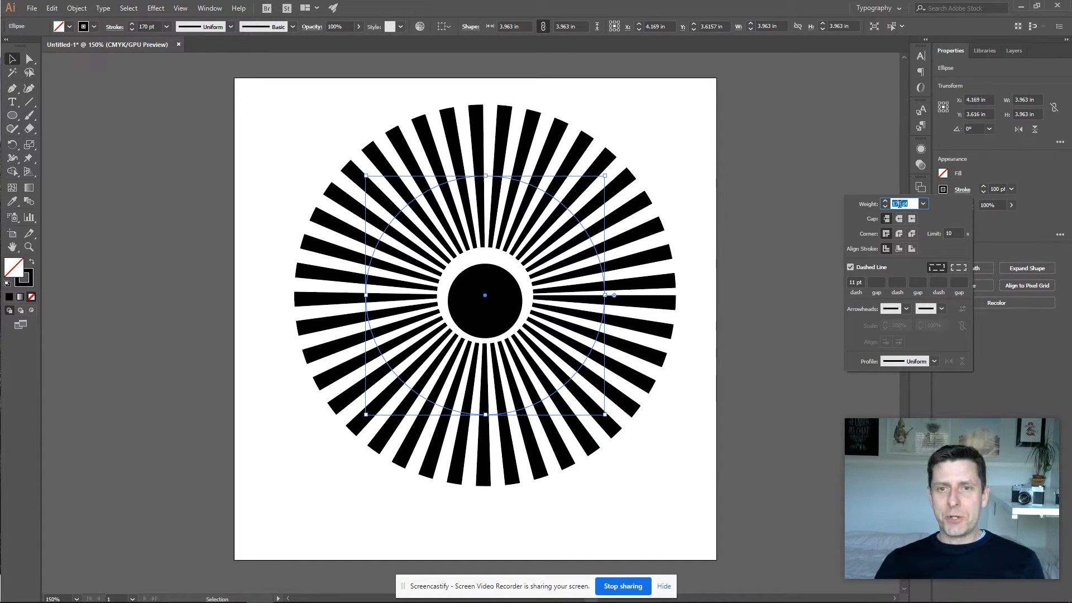
Reduce the dash length of the outer circle's stroke to 7 pt for thinner rays
left_click(854, 282)
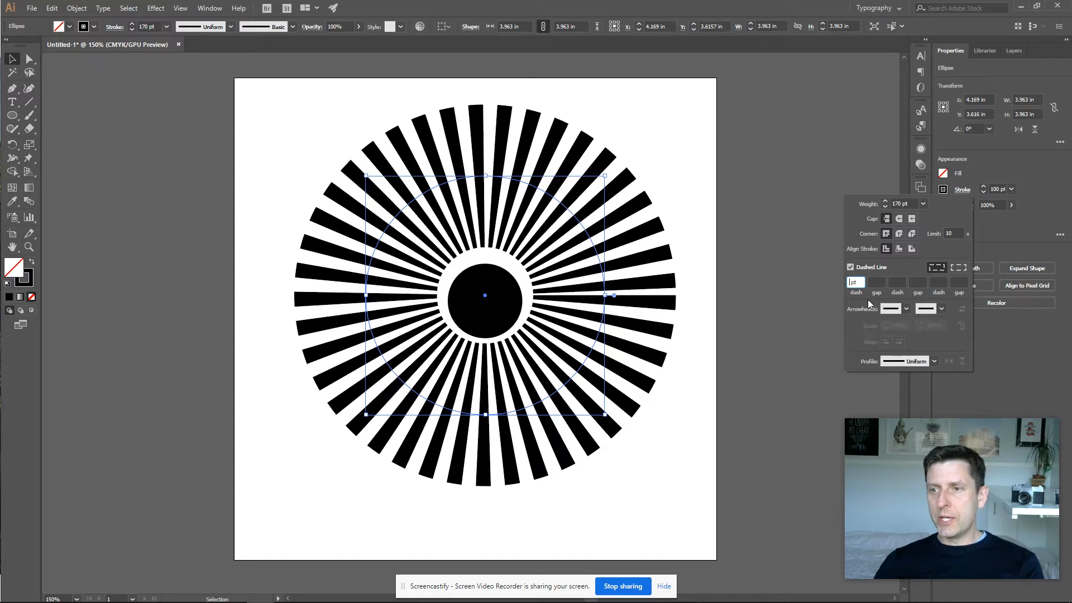
type("9")
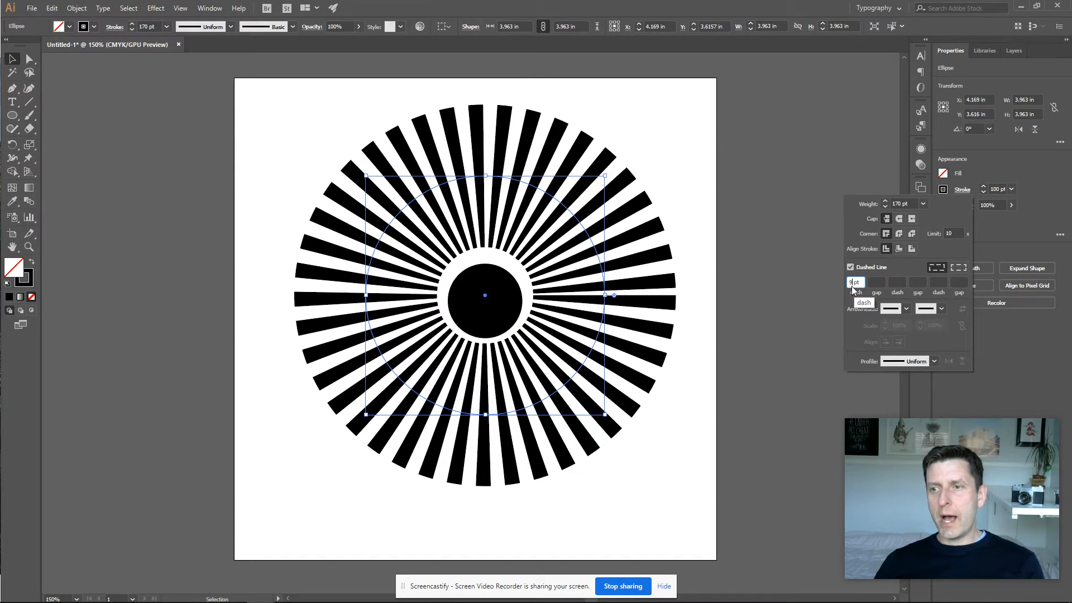
key("Return")
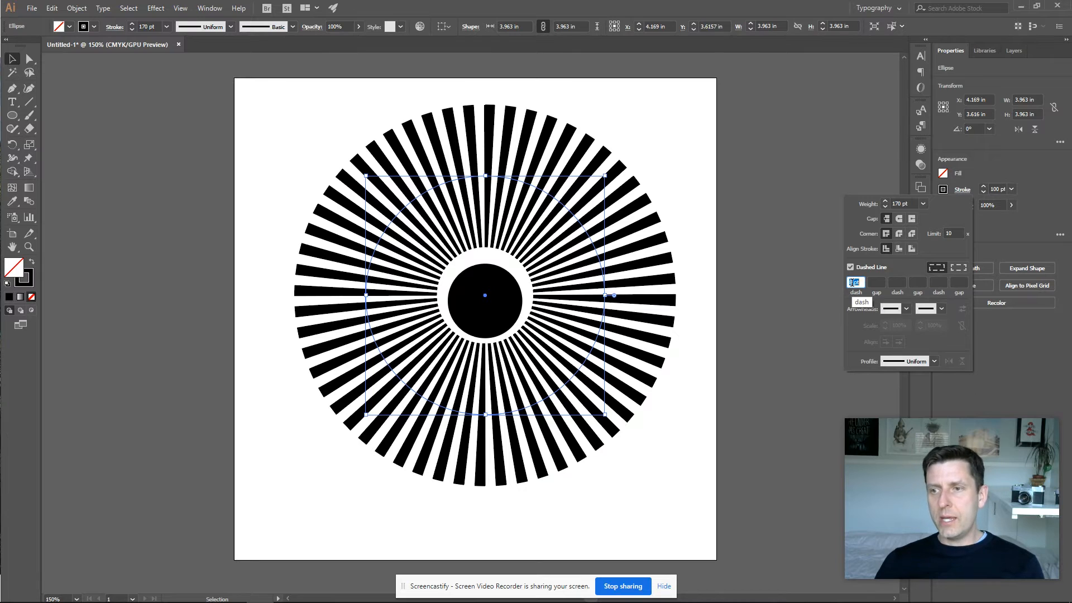
key("Down")
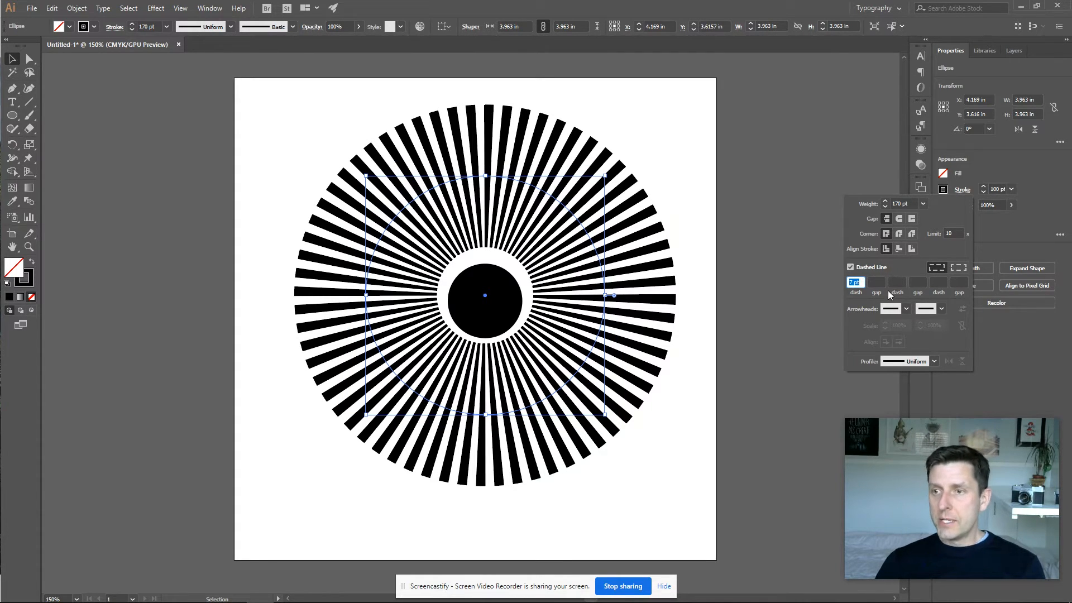
Try thinner and thicker rays by varying the outer circle's dash length, and settle on 11 pt
key("Down")
key("Down")
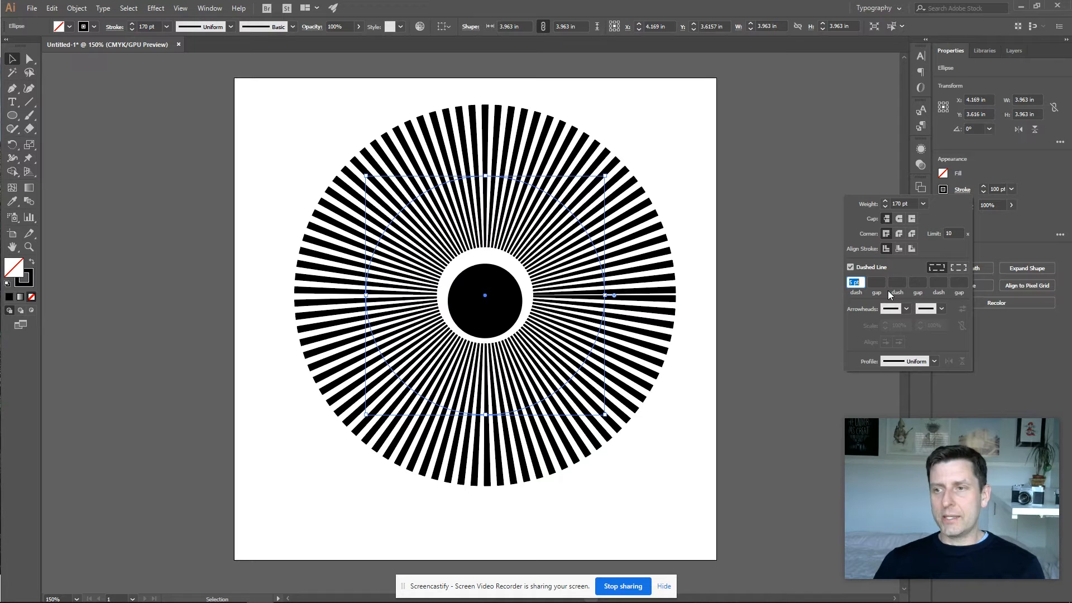
key("Up")
key("Up")
key("Up")
key("Up")
key("Up")
key("Up")
key("Up")
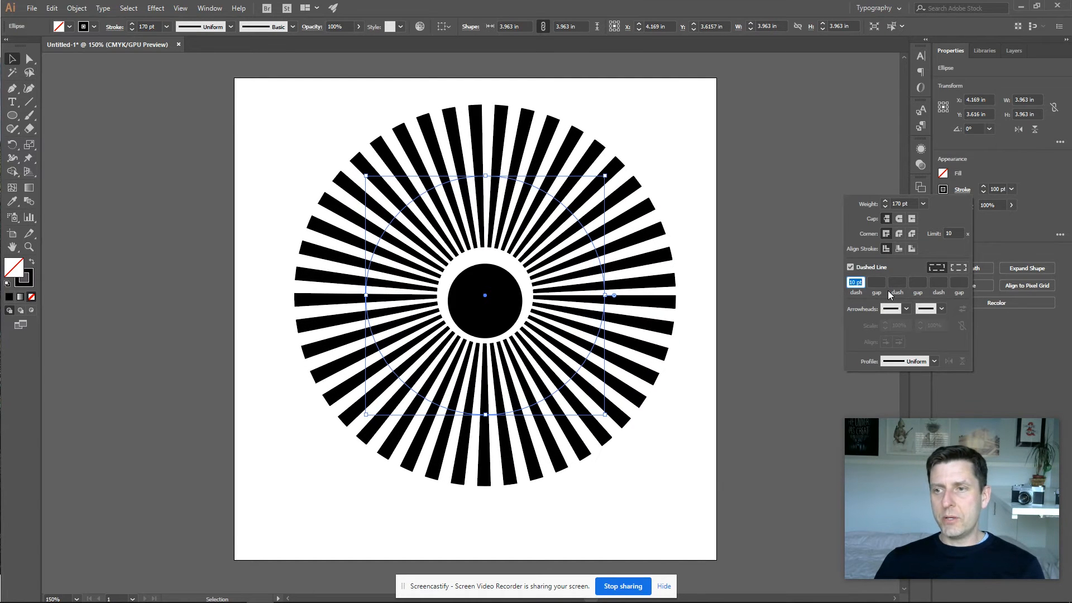
key("Down")
key("Down")
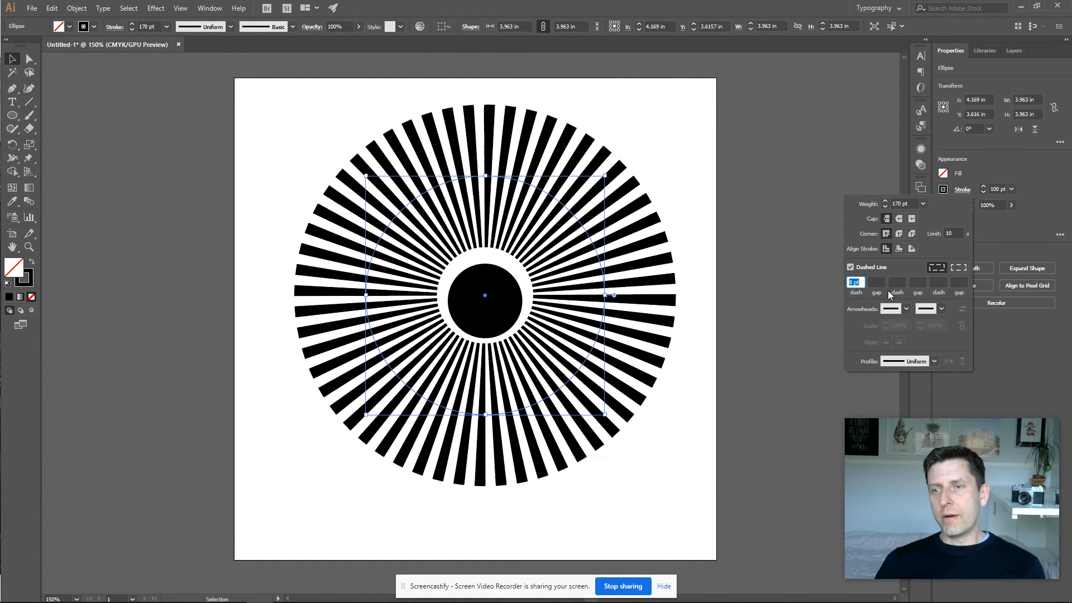
key("Up")
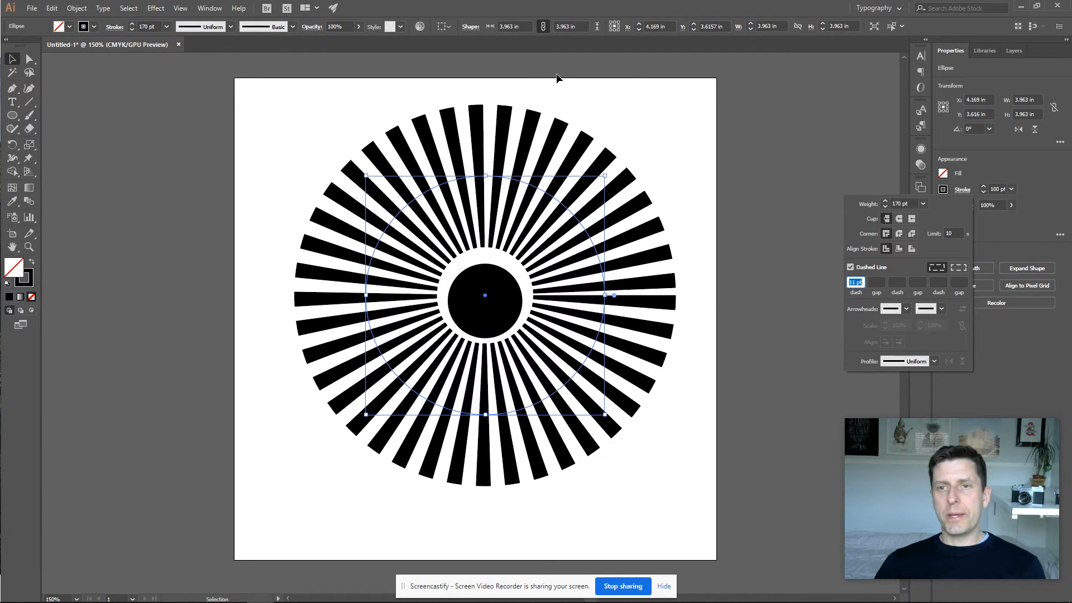
Delete the solid black circle at the centre of the rays
left_click(669, 129)
left_click(680, 142)
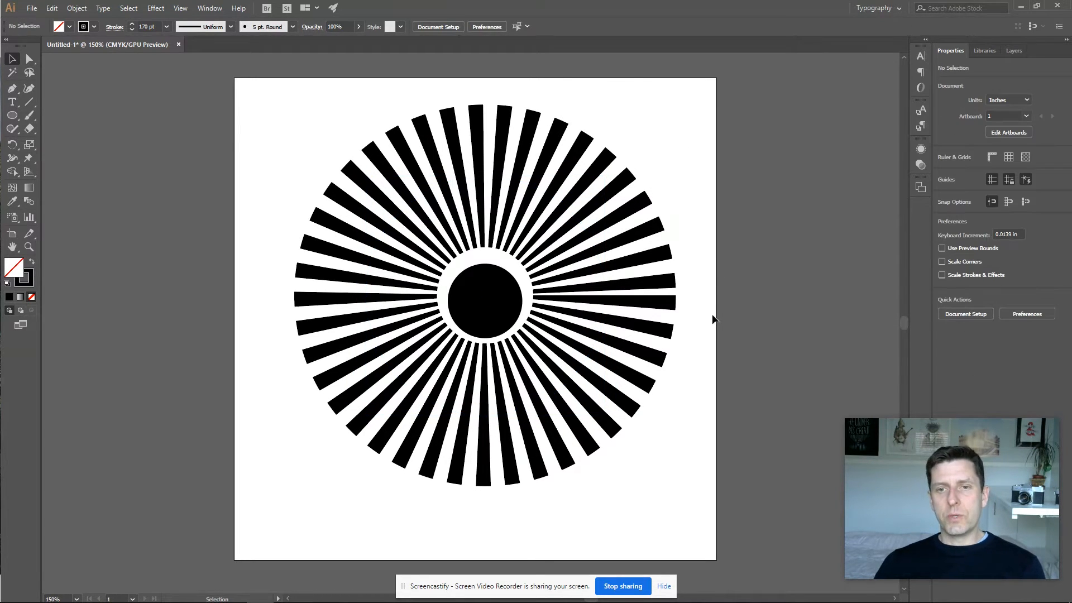
left_click(476, 317)
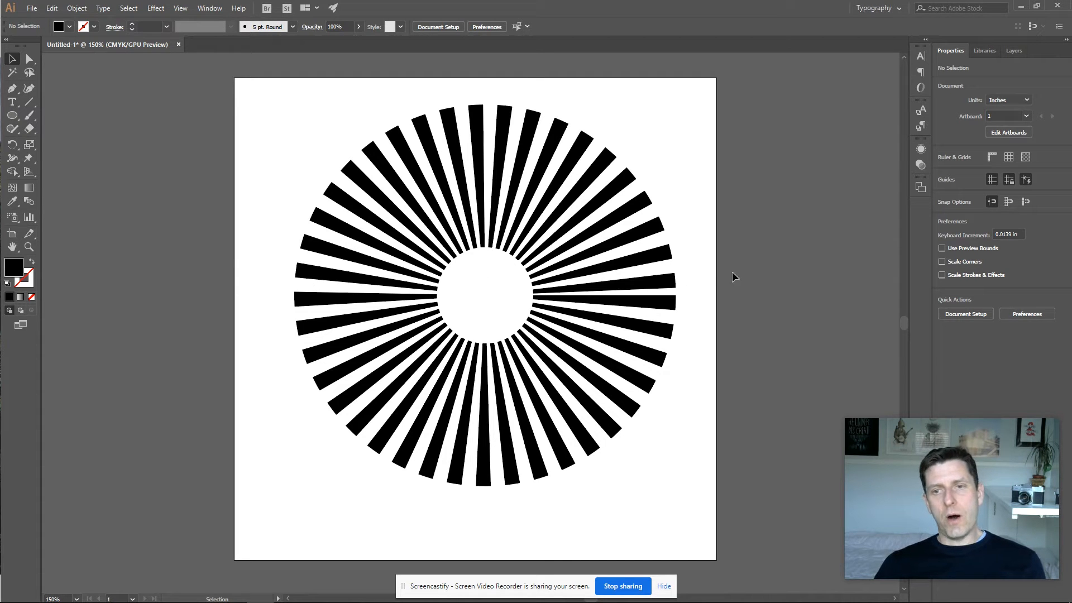
scroll(317, 197, "up", 1)
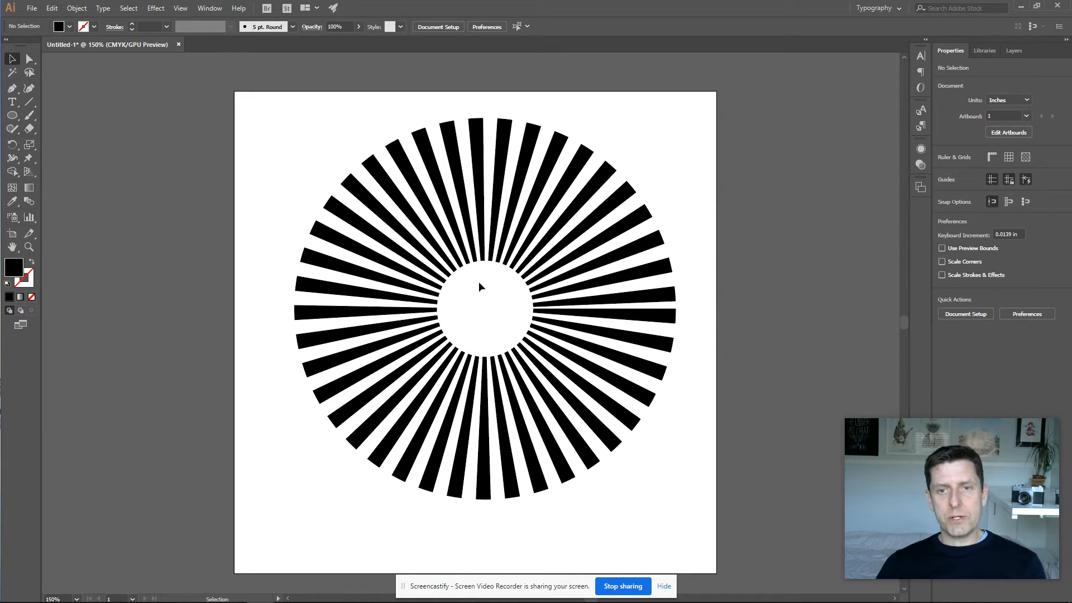
Expand the dashed circle's fill and stroke into filled ray shapes
left_click_drag(310, 155, 620, 502)
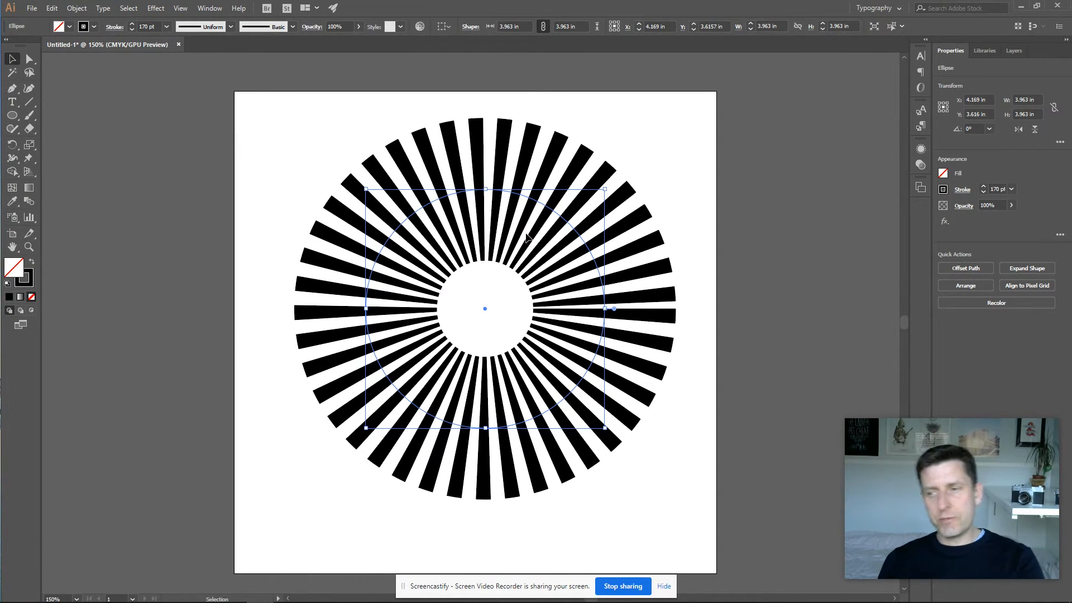
left_click(77, 9)
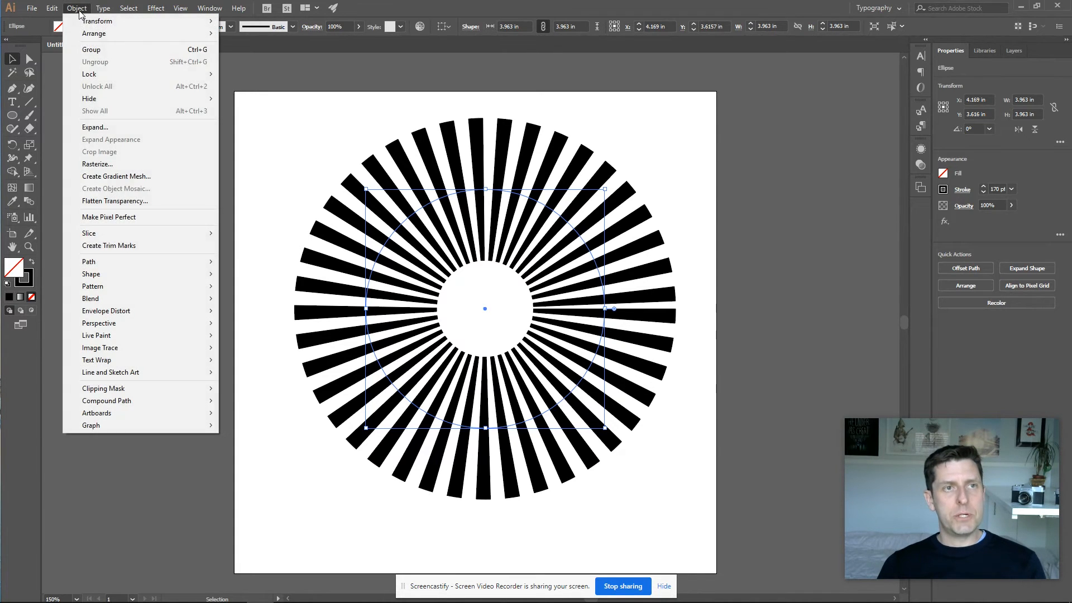
left_click(93, 127)
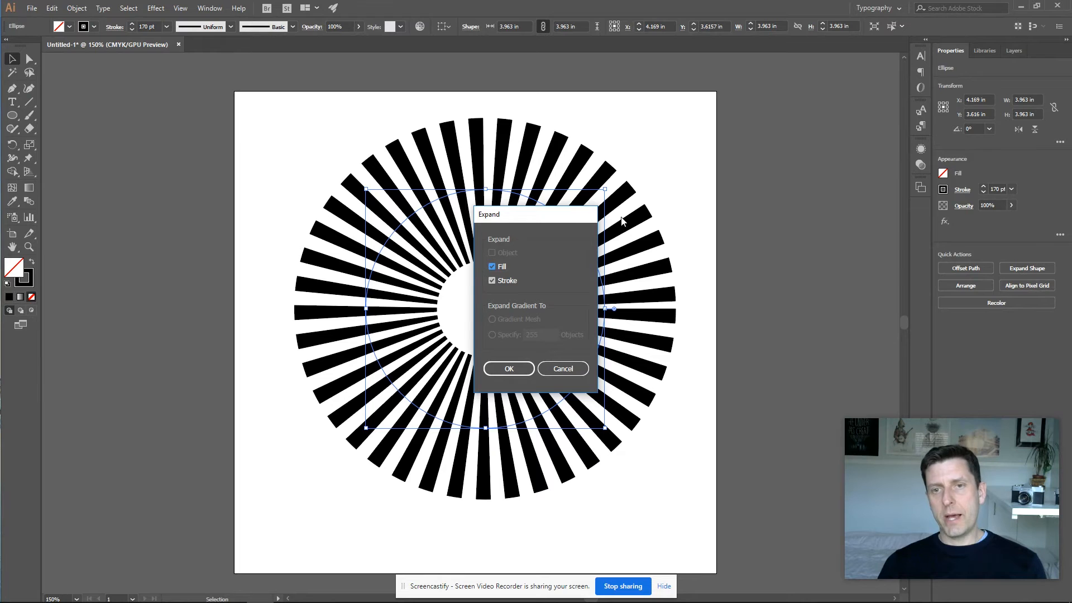
left_click_drag(641, 212, 785, 156)
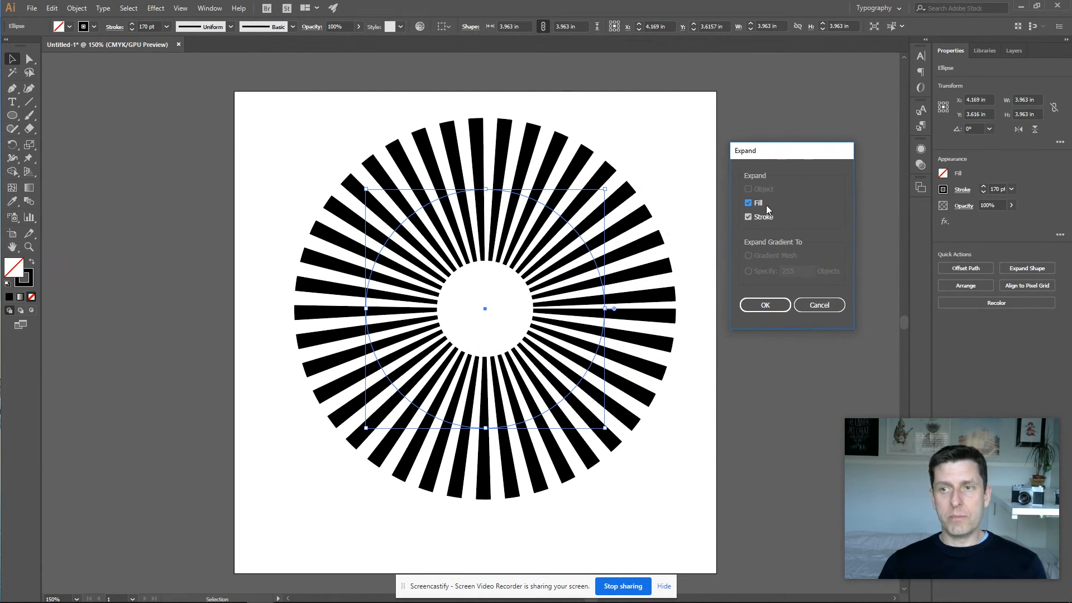
left_click(765, 305)
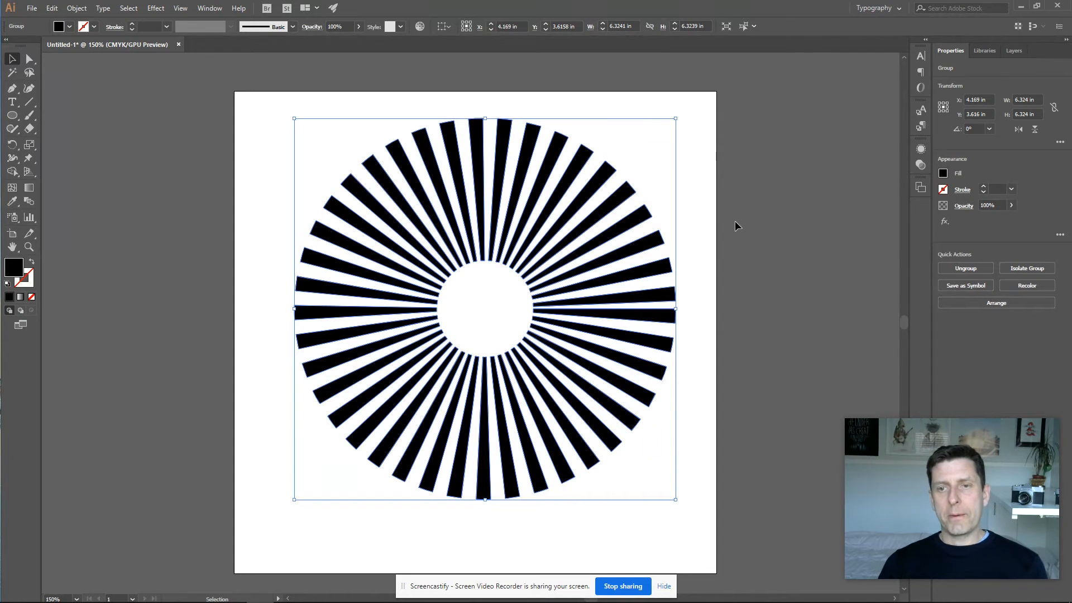
Ungroup the expanded rays so that each ray is a separate shape, and deselect them
left_click(735, 225)
left_click_drag(310, 165, 584, 505)
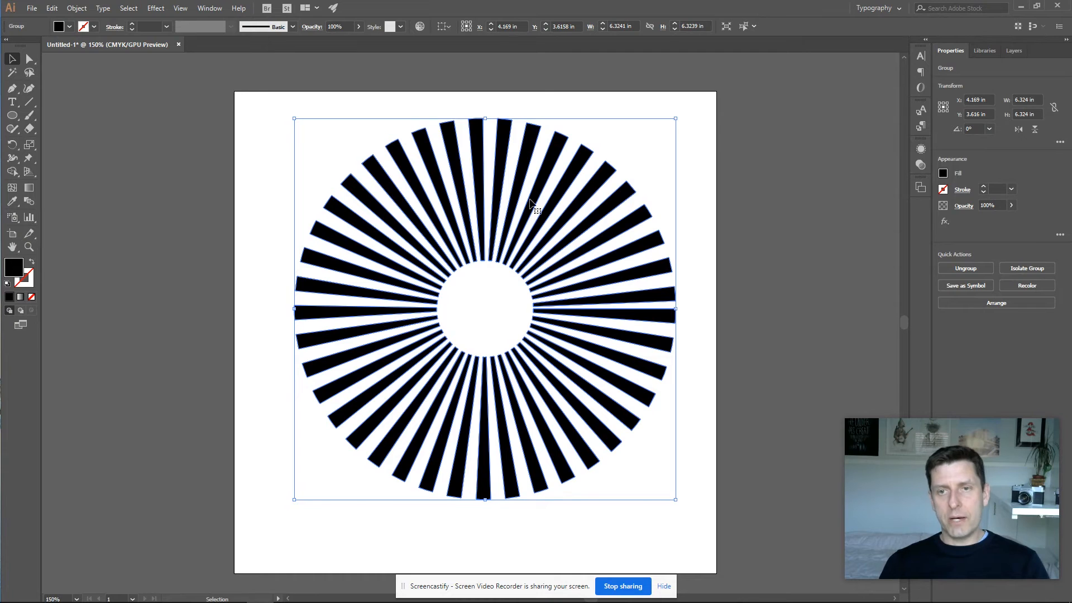
right_click(539, 185)
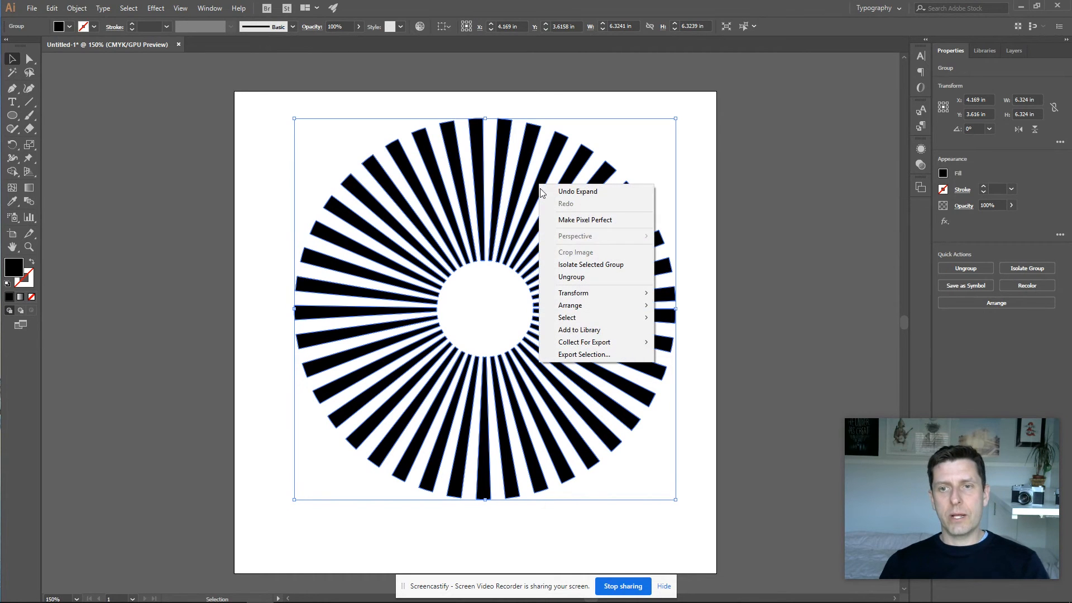
left_click(569, 278)
left_click(186, 241)
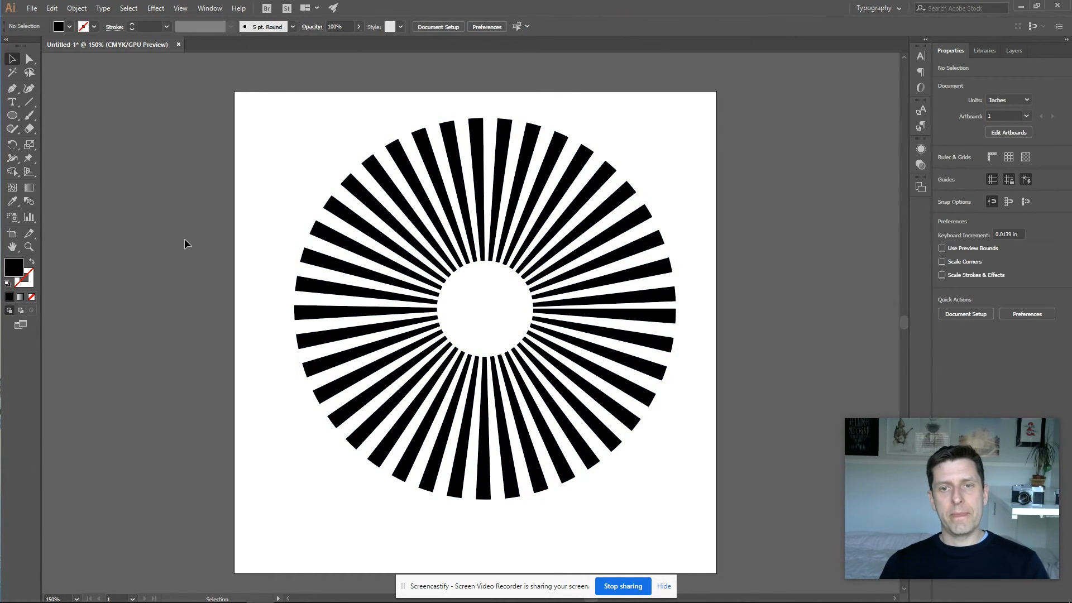
Use the Eraser to cut a thin, straight horizontal line across all the rays, slightly above the circle's centre
left_click(30, 129)
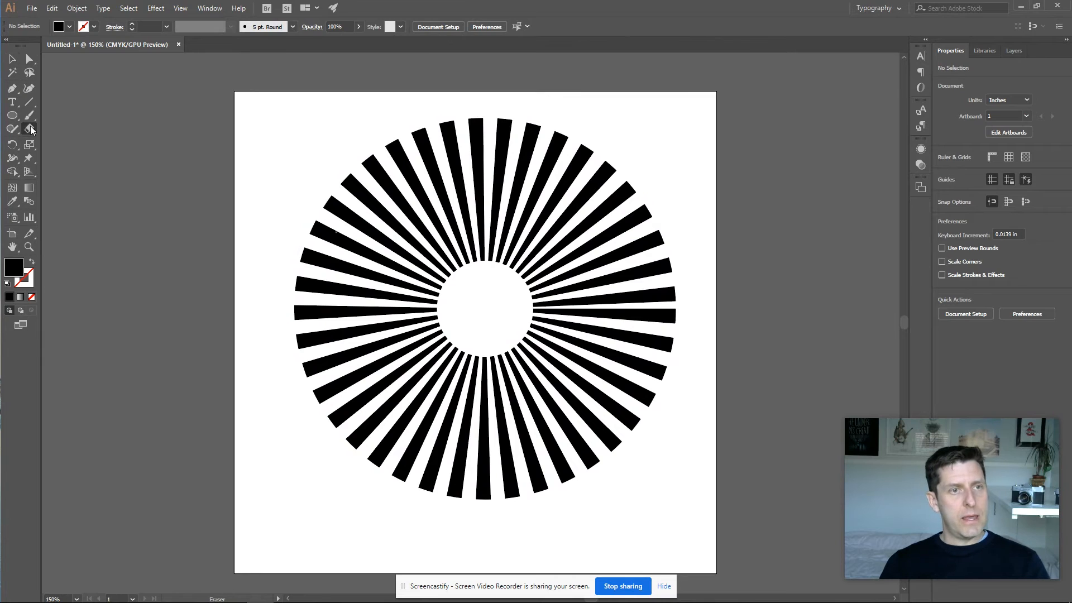
left_click(71, 128)
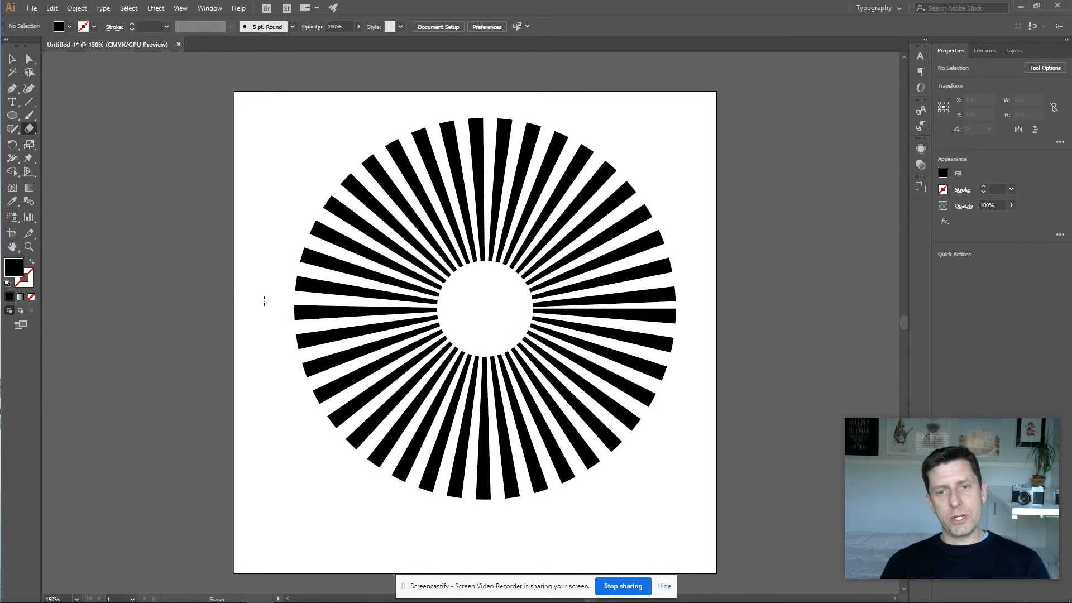
left_click_drag(404, 302, 615, 291)
key("ctrl+z")
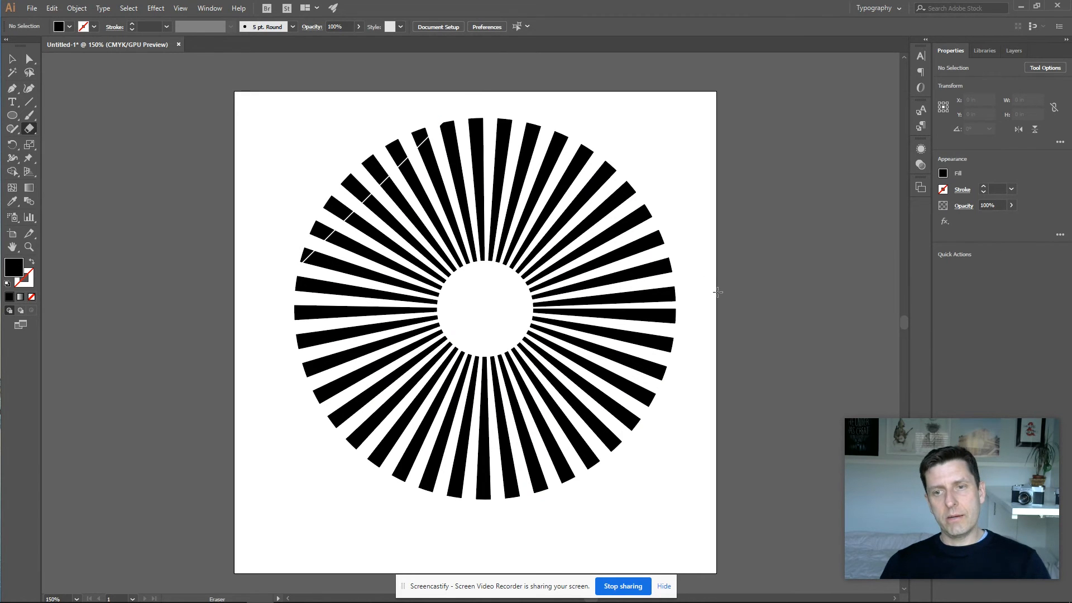
left_click_drag(277, 291, 814, 265)
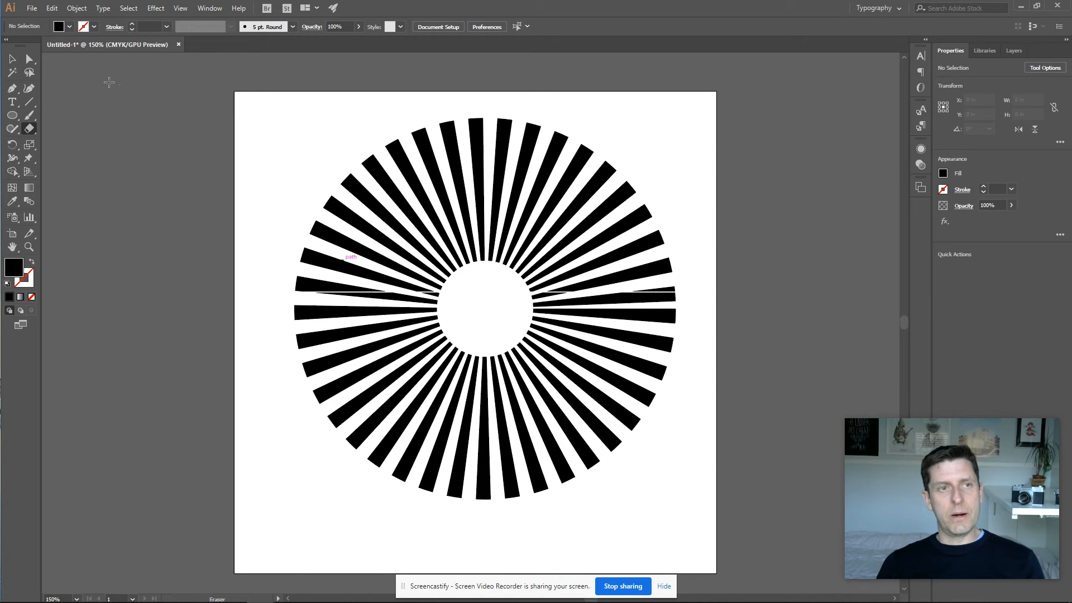
Select all the rays above the cut and move them up and to the right, clear of the lower half
left_click(17, 62)
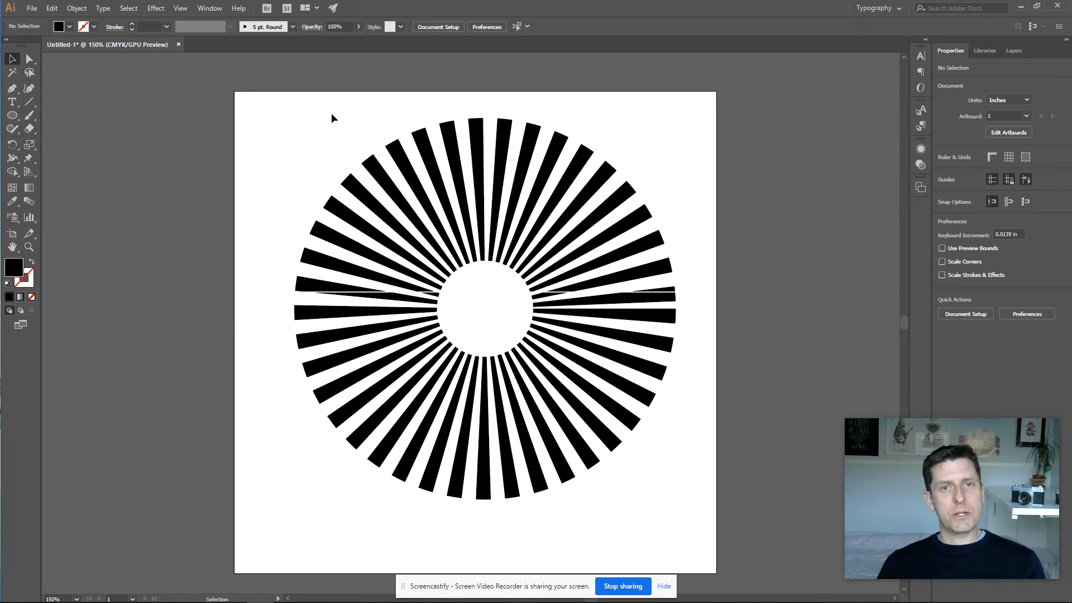
left_click_drag(296, 123, 866, 223)
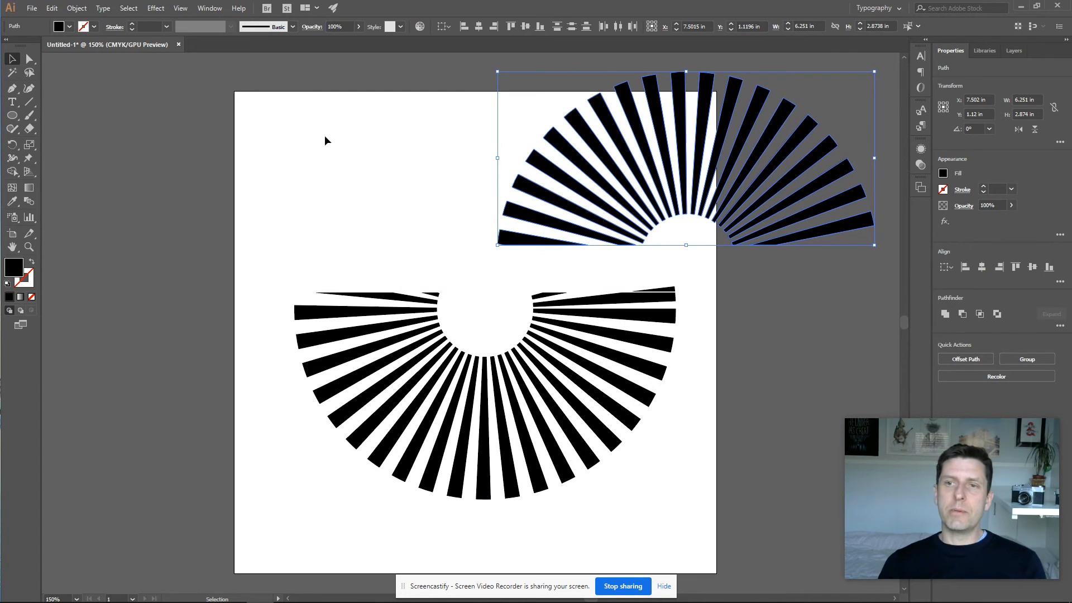
scroll(837, 400, "up", 3)
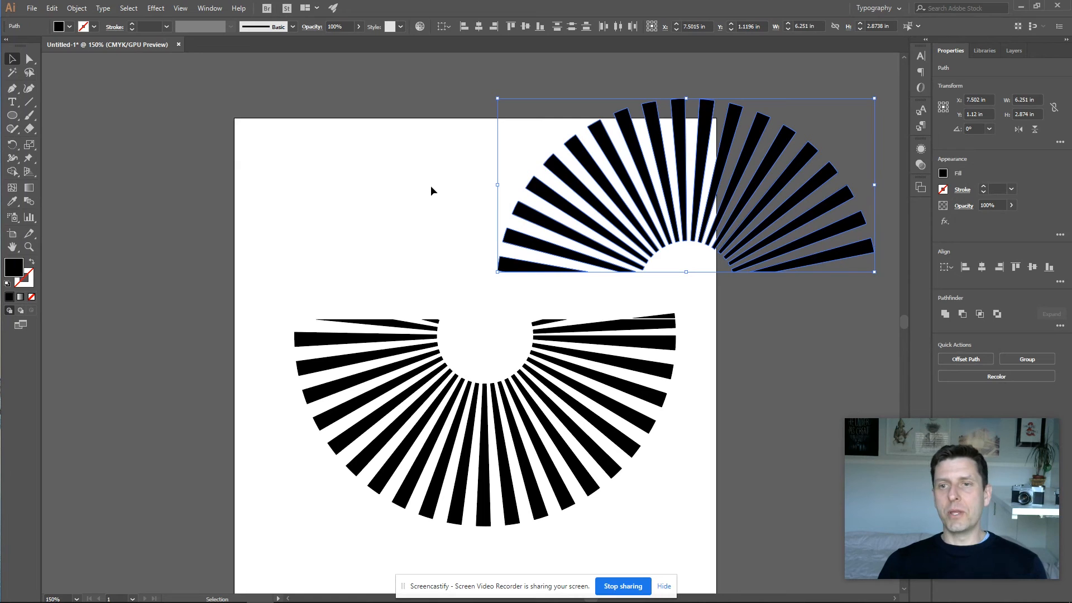
scroll(431, 197, "up", 1)
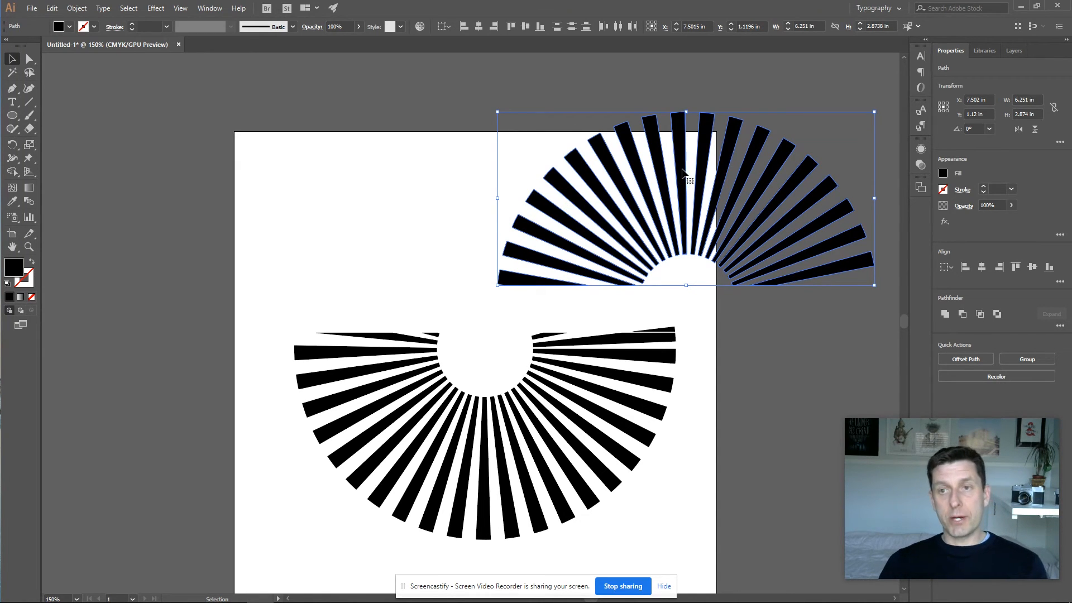
Group the separated upper rays into one object and reselect the group
right_click(682, 163)
left_click(719, 230)
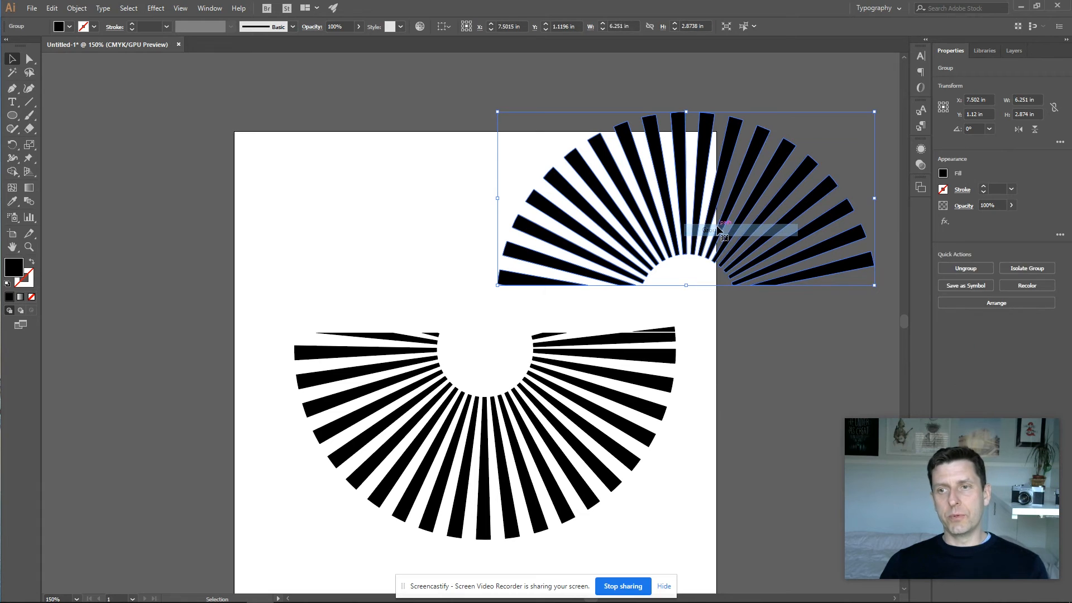
left_click(393, 163)
left_click(557, 218)
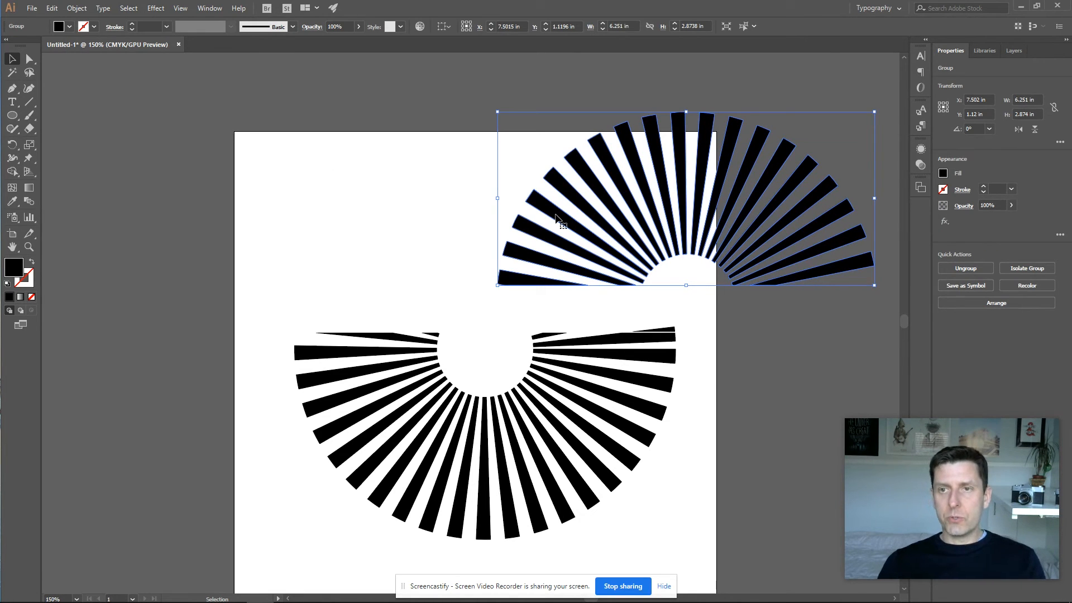
Copy the upper ray group, switch to Photoshop and paste it into the global call to artists demo-distance resistance poster as a Smart Object
key("ctrl")
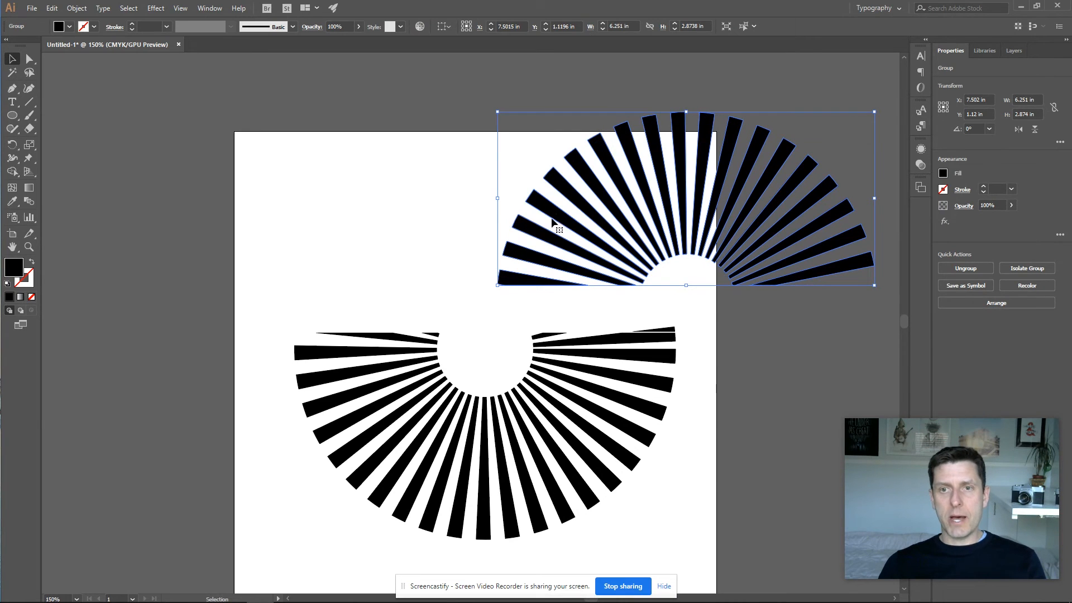
mouse_move(240, 600)
left_click(238, 600)
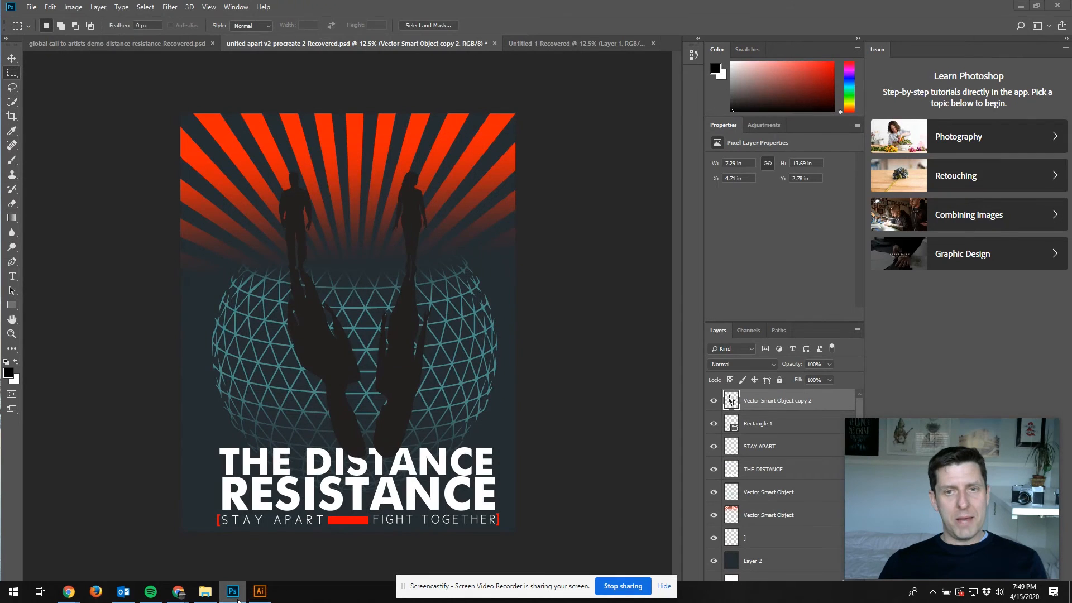
left_click(162, 43)
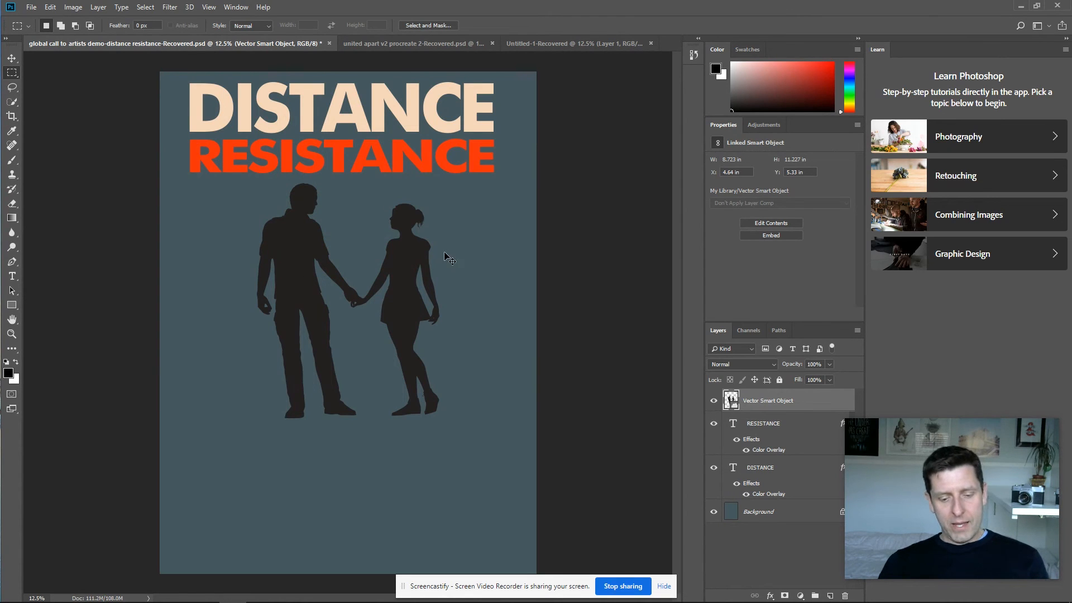
key("ctrl+v")
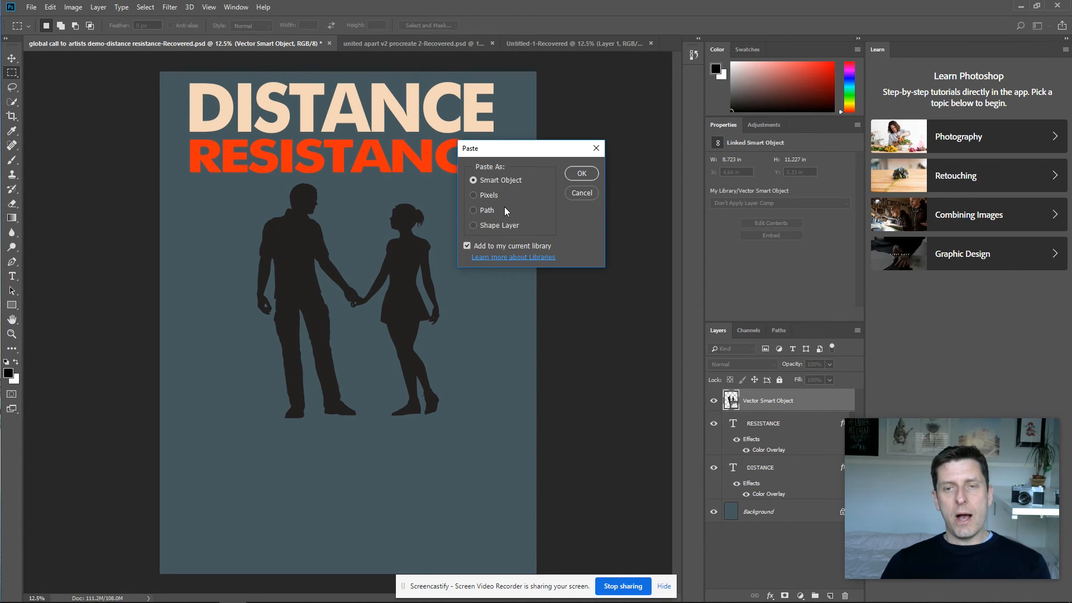
left_click(581, 173)
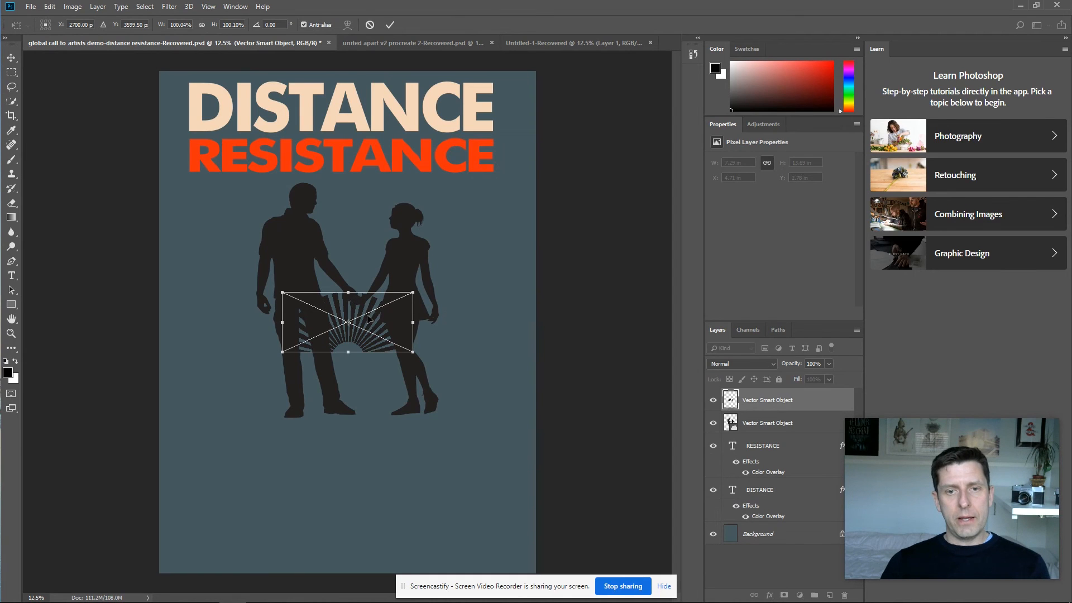
Enlarge the rays to about 28.4 in wide across the poster's upper half, and move their layer directly above the Background
left_click_drag(374, 323, 357, 173)
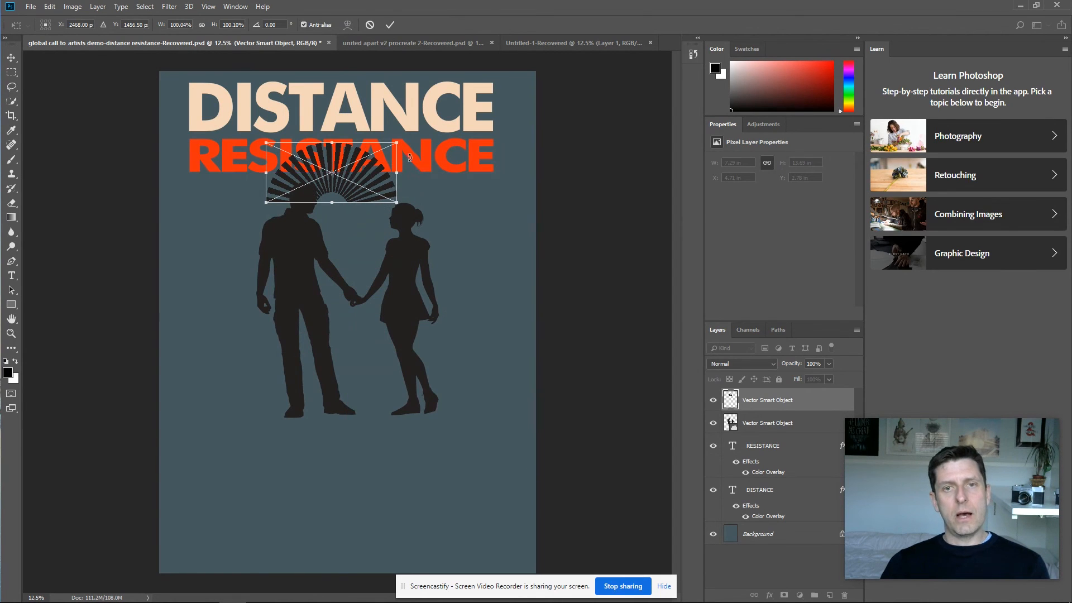
left_click_drag(397, 141, 602, 47)
left_click_drag(519, 121, 403, 202)
left_click_drag(486, 132, 663, 51)
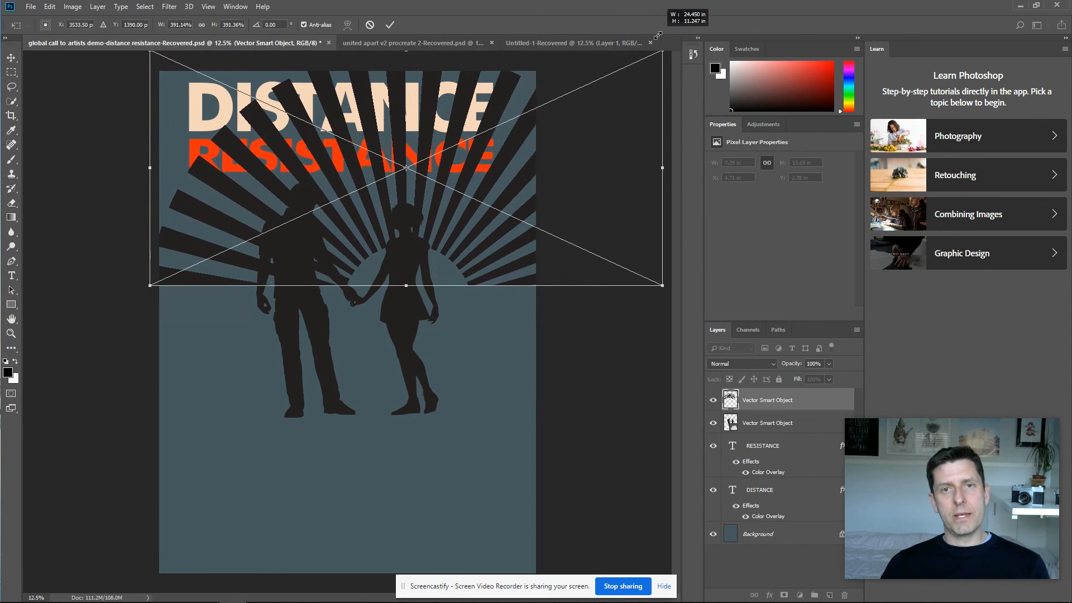
left_click_drag(521, 132, 463, 129)
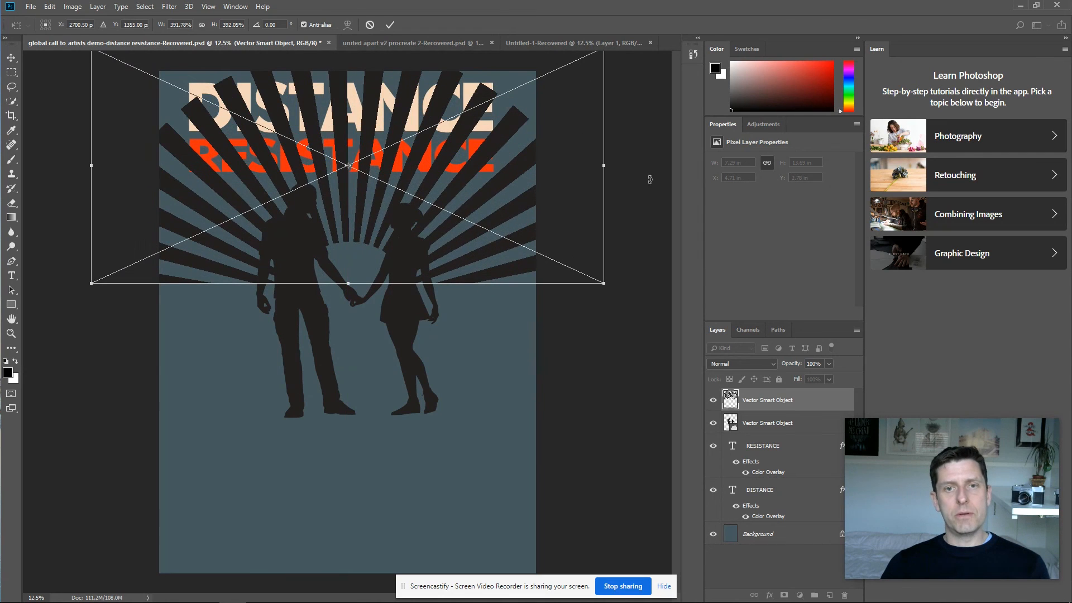
left_click_drag(601, 284, 704, 331)
left_click_drag(524, 241, 491, 205)
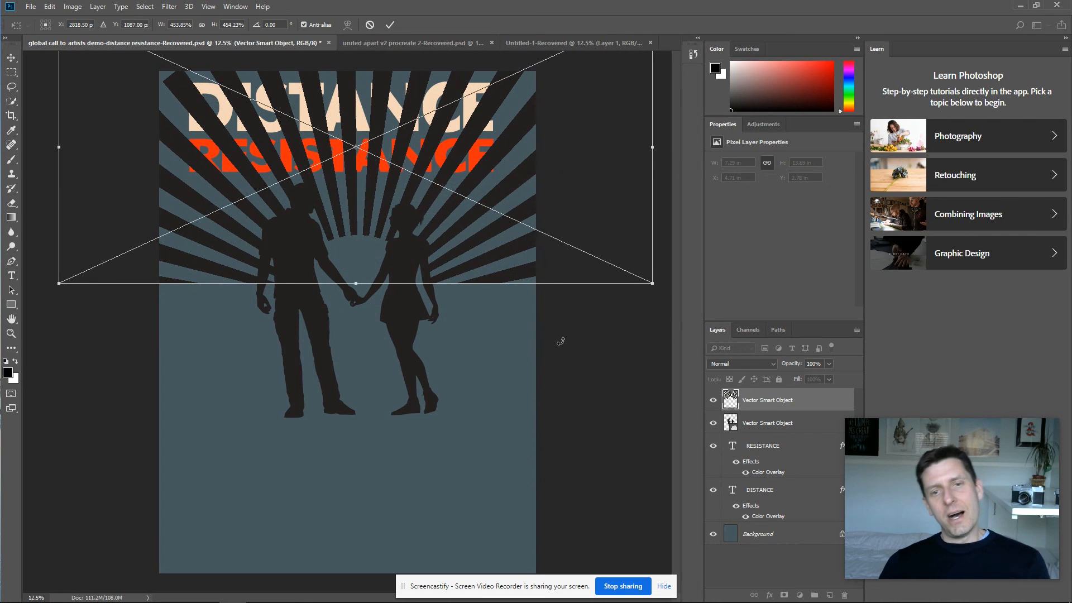
double_click(562, 272)
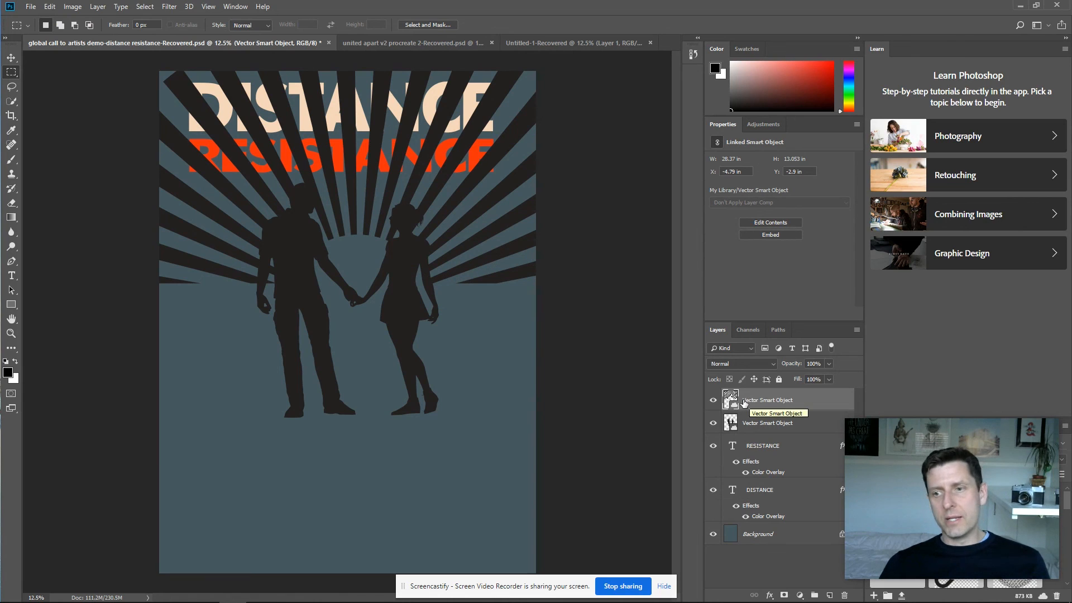
left_click_drag(749, 402, 754, 521)
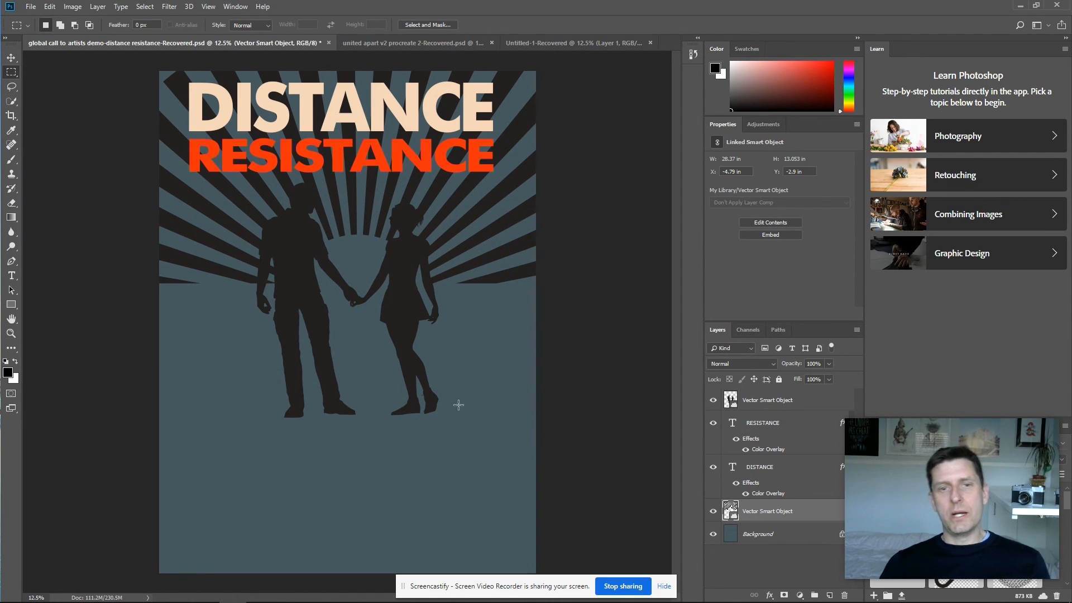